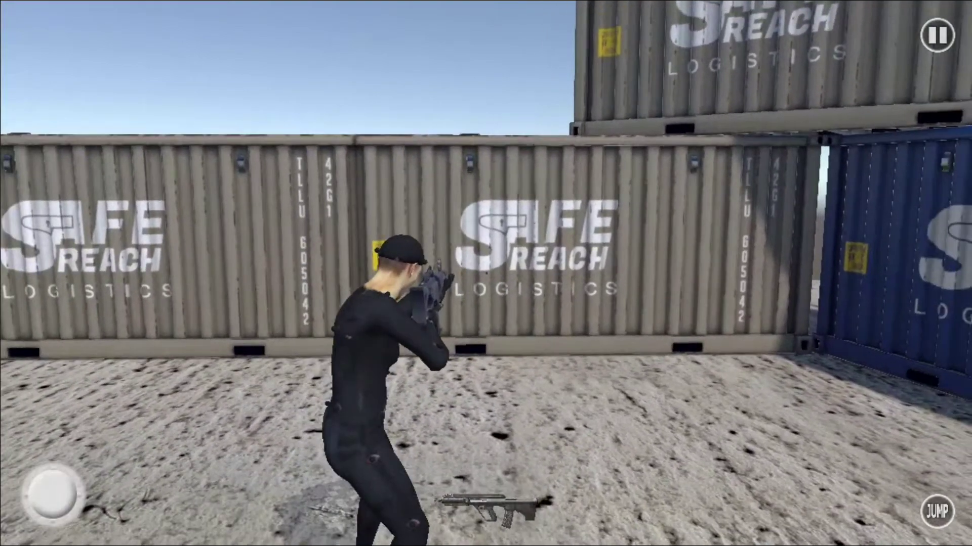
pyautogui.click(518, 511)
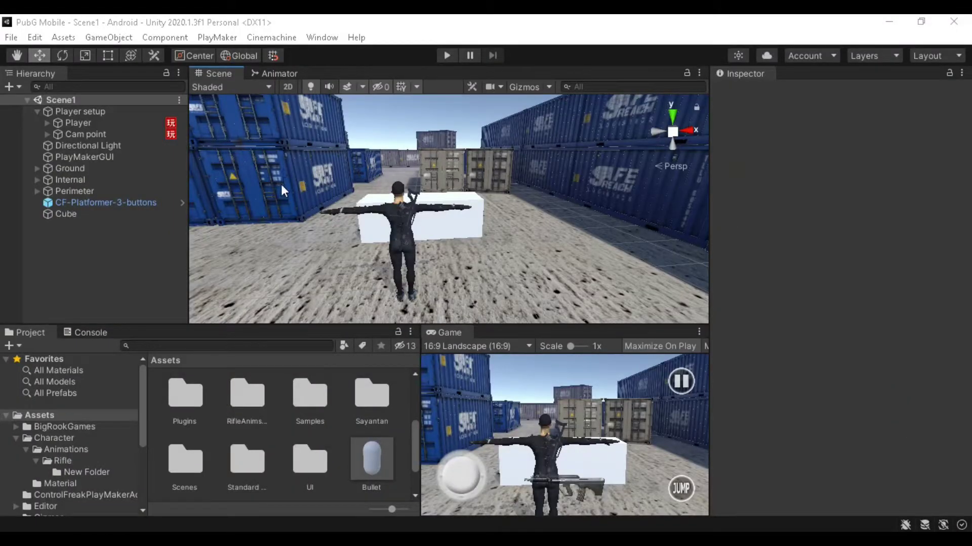
# Create a blend tree state in the Player animator's Base Layer, placed between the Rifle Idle and Climb up states
pyautogui.click(281, 75)
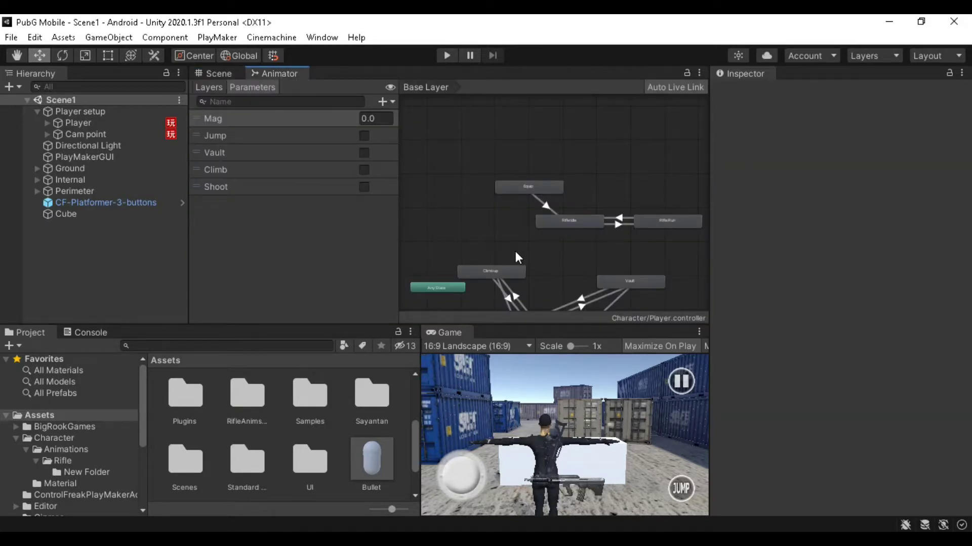
pyautogui.scroll(4, 515, 251)
pyautogui.moveTo(585, 258); pyautogui.dragTo(559, 197, button='middle')
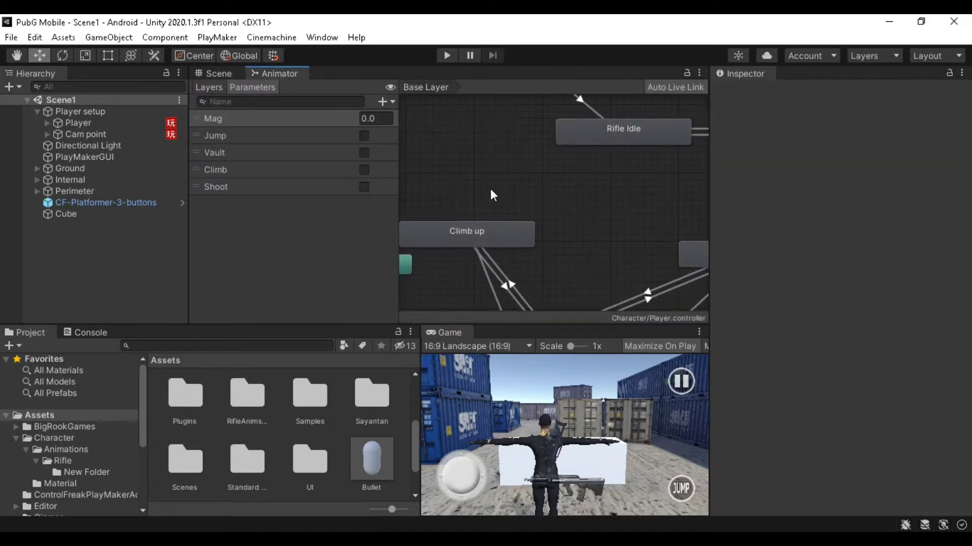
pyautogui.rightClick(465, 152)
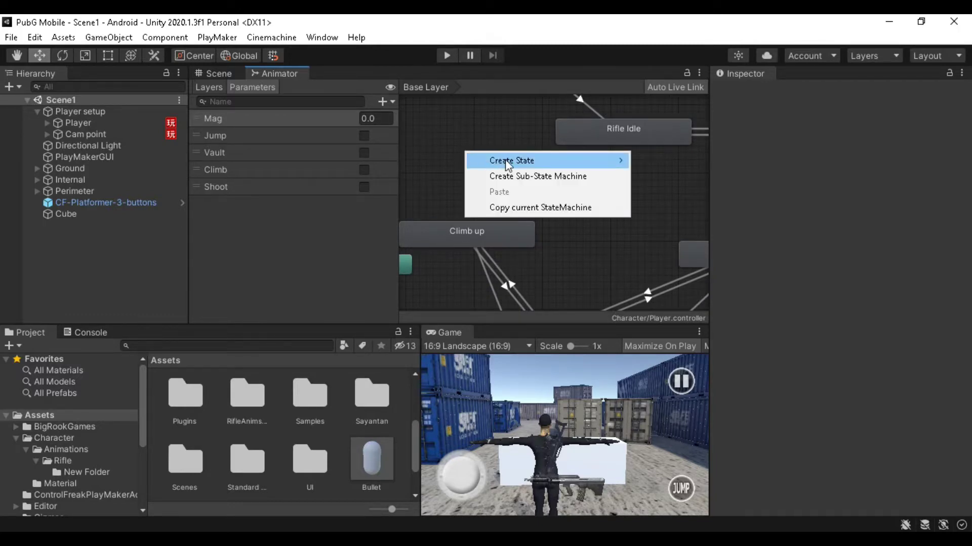
pyautogui.moveTo(560, 162)
pyautogui.click(664, 191)
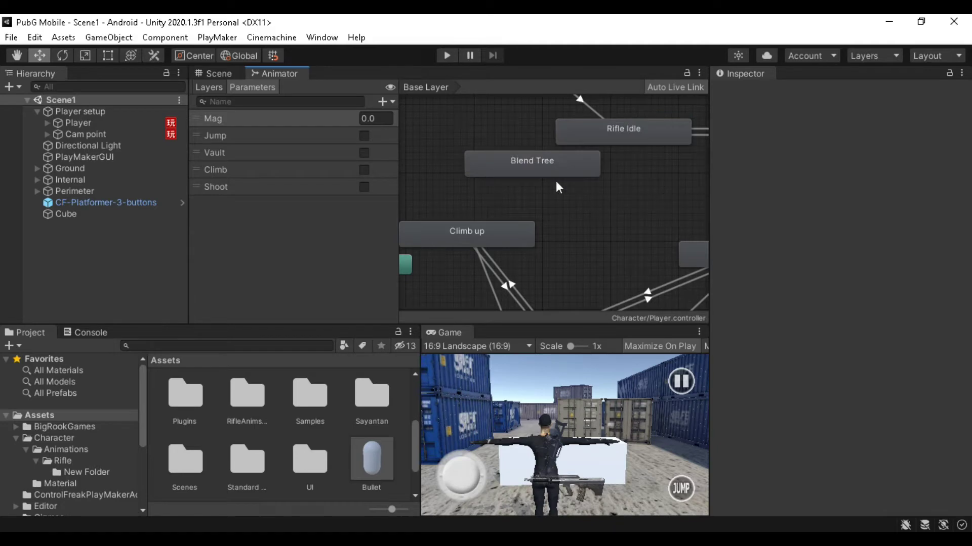
pyautogui.moveTo(557, 173); pyautogui.dragTo(546, 182)
# Rename the new blend tree state to Rifle
pyautogui.click(807, 93)
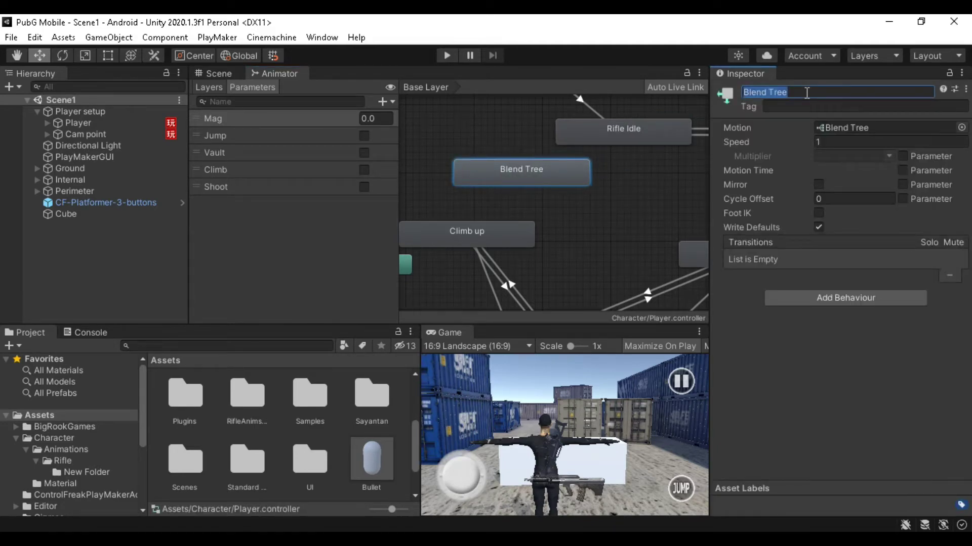
pyautogui.write('Rifle')
pyautogui.press('Return')
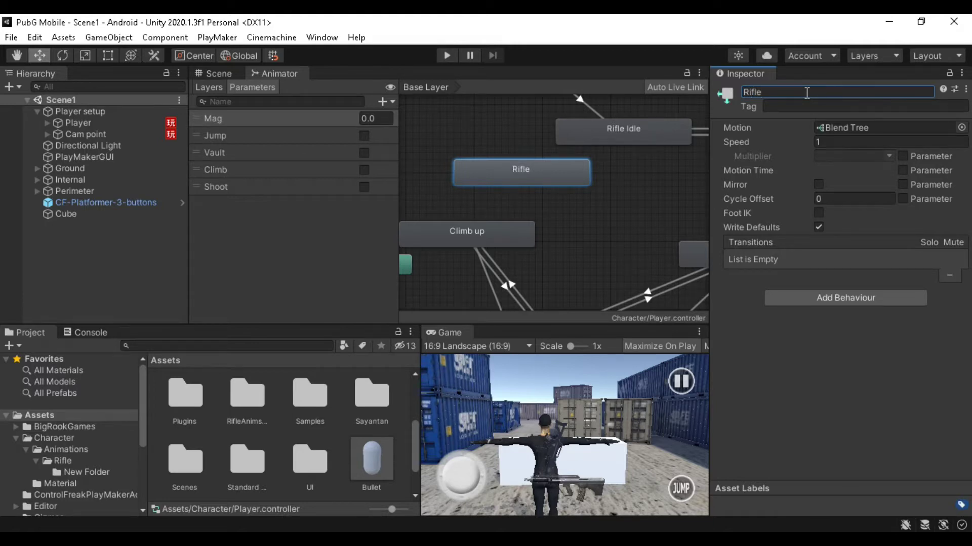
pyautogui.click(807, 92)
pyautogui.click(807, 93)
# Open the Rifle blend tree and add a float parameter named InputX, moved to the start of the parameter list
pyautogui.doubleClick(549, 166)
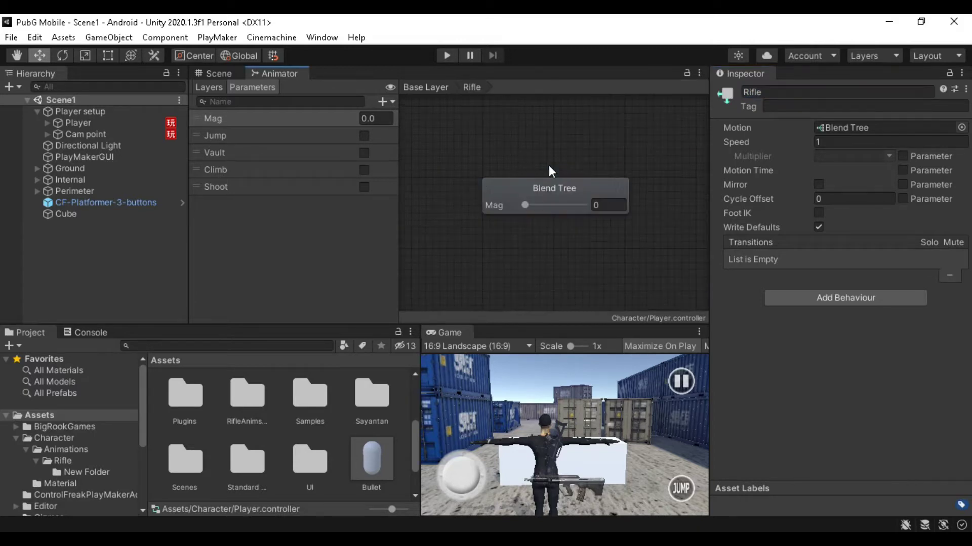
pyautogui.moveTo(570, 192); pyautogui.dragTo(509, 197)
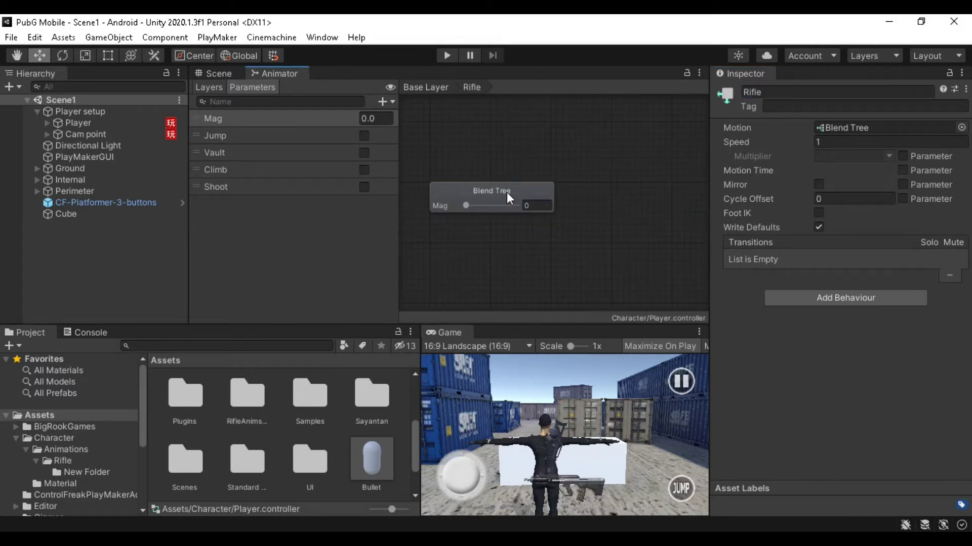
pyautogui.click(382, 102)
pyautogui.click(392, 120)
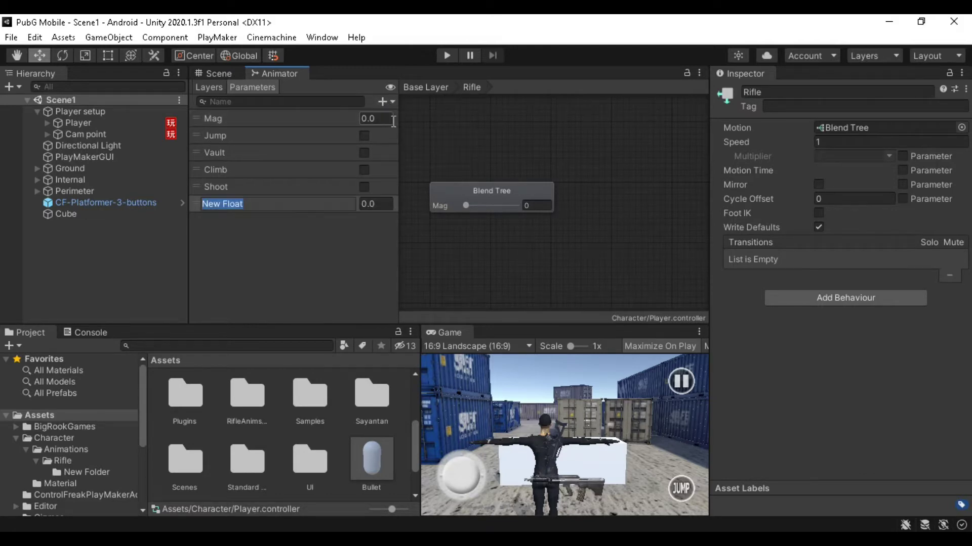
pyautogui.write('Input')
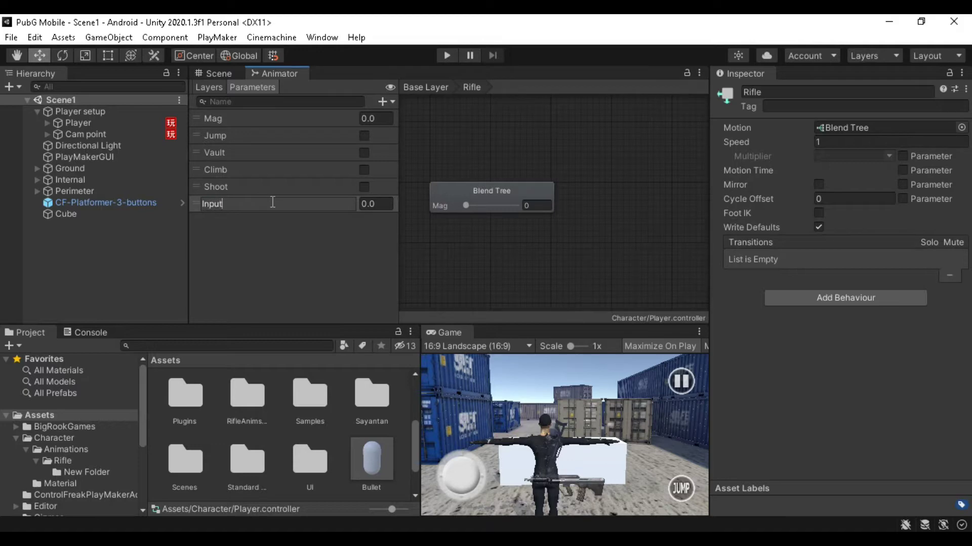
pyautogui.write('X')
pyautogui.press('Return')
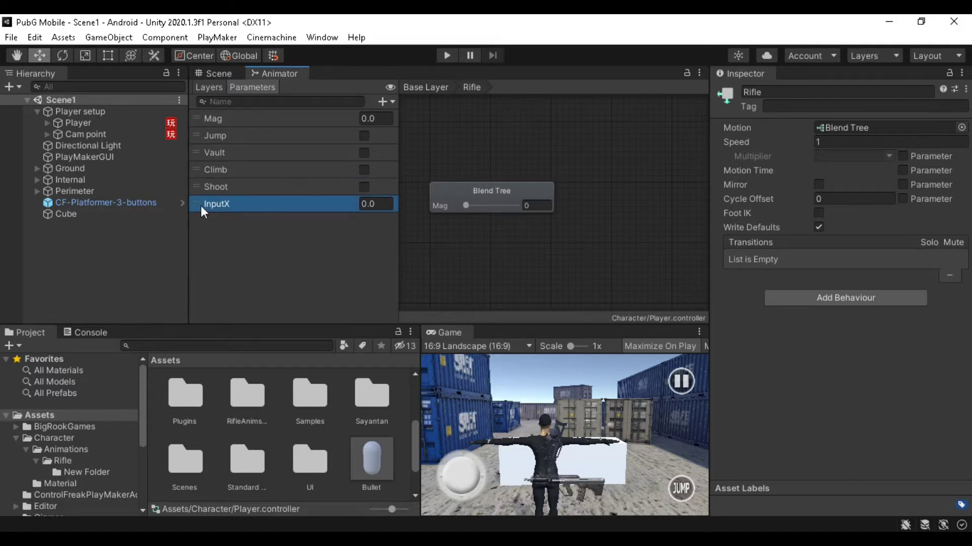
pyautogui.moveTo(195, 206); pyautogui.dragTo(199, 115)
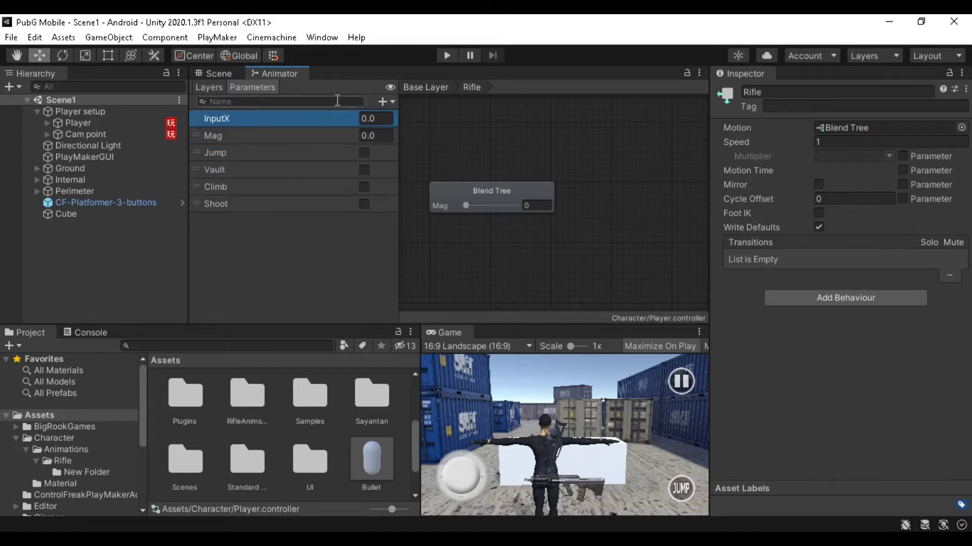
# Add a float parameter named InputZ and move it directly below InputX
pyautogui.click(387, 100)
pyautogui.click(390, 113)
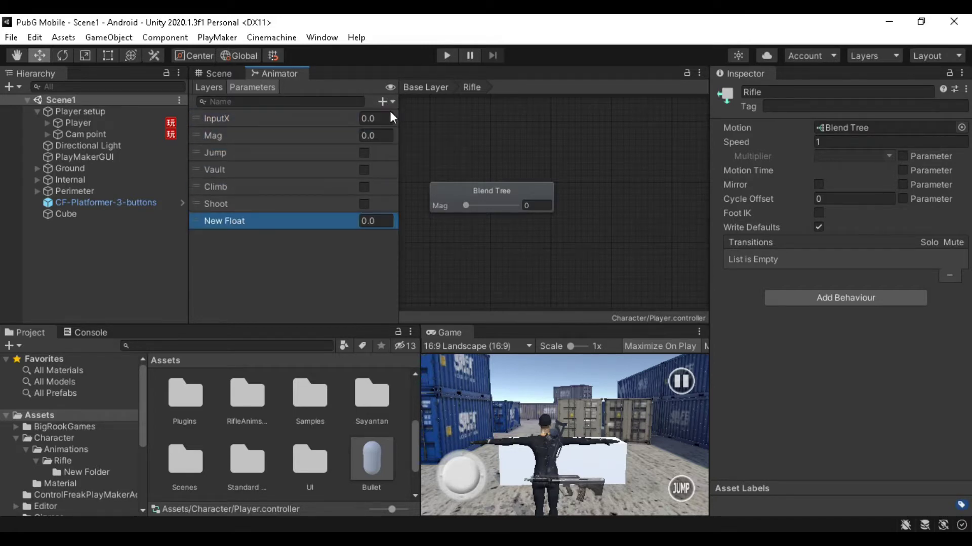
pyautogui.write('Input')
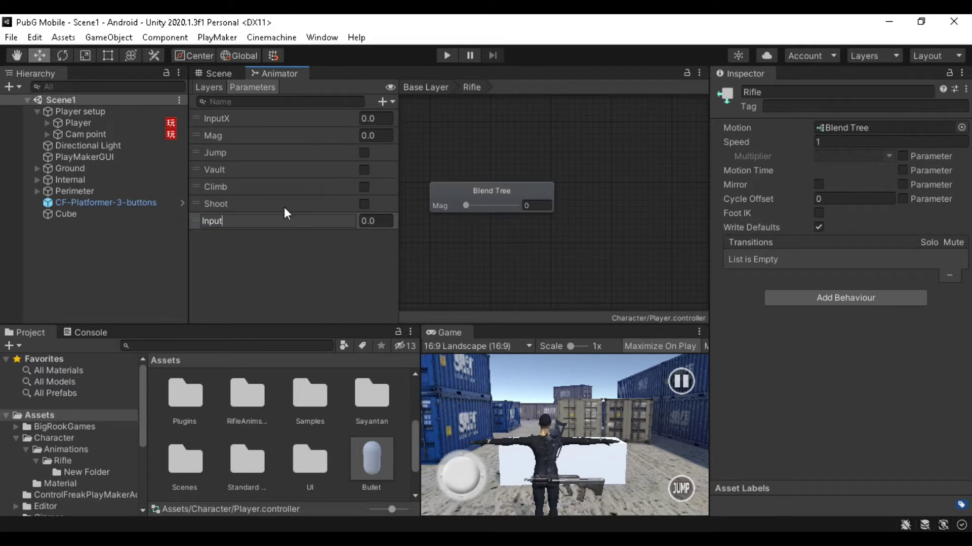
pyautogui.write('Z')
pyautogui.press('Return')
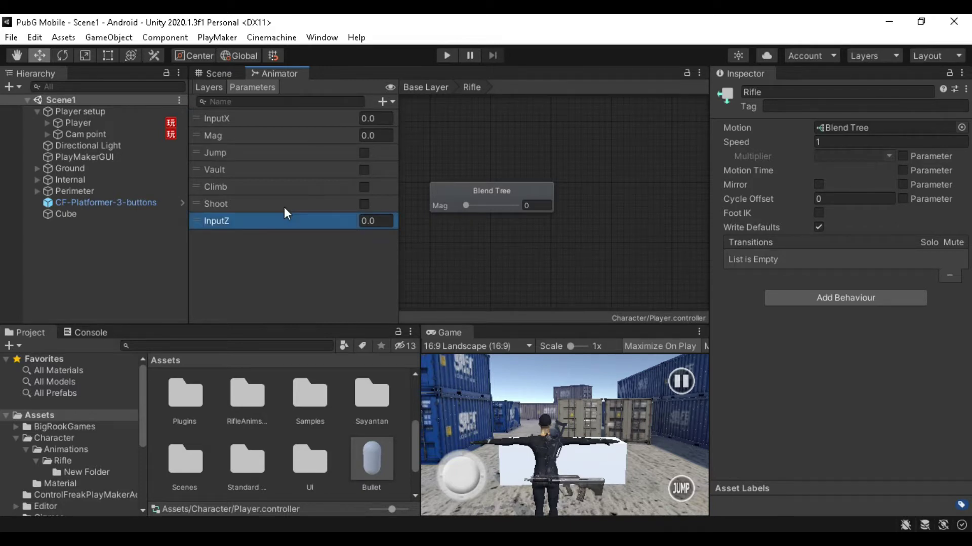
pyautogui.moveTo(199, 223); pyautogui.dragTo(197, 135)
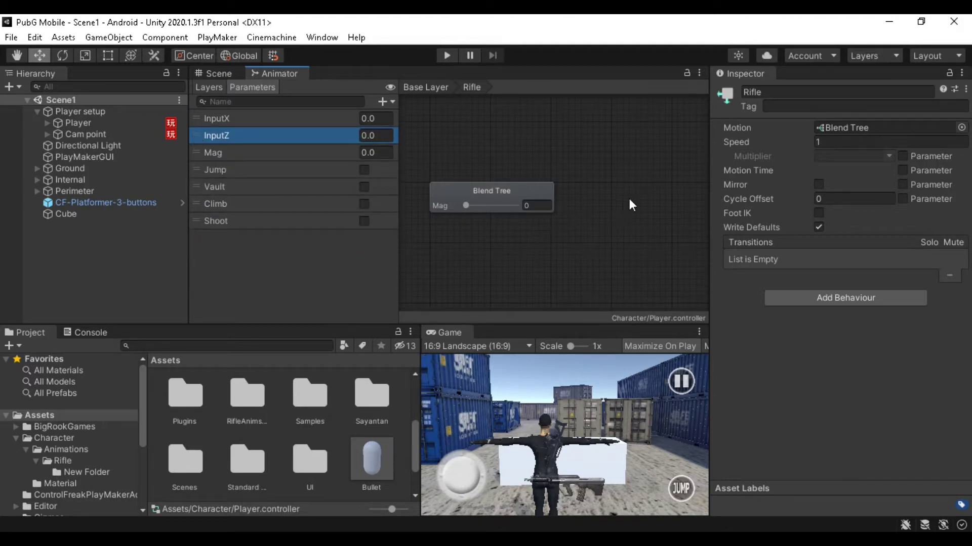
# Add six empty motion fields to the blend tree inside the Rifle state
pyautogui.click(540, 187)
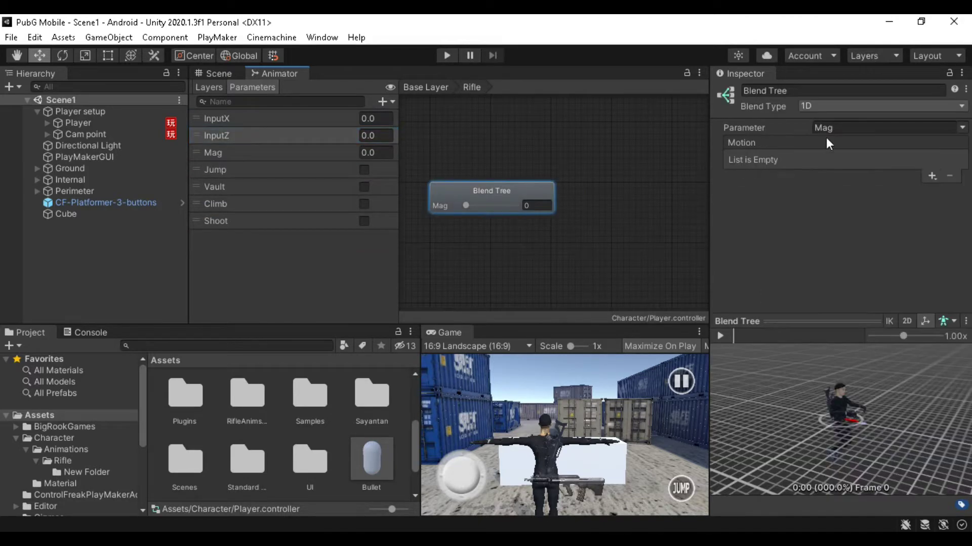
pyautogui.click(931, 177)
pyautogui.click(928, 192)
pyautogui.click(931, 174)
pyautogui.click(920, 189)
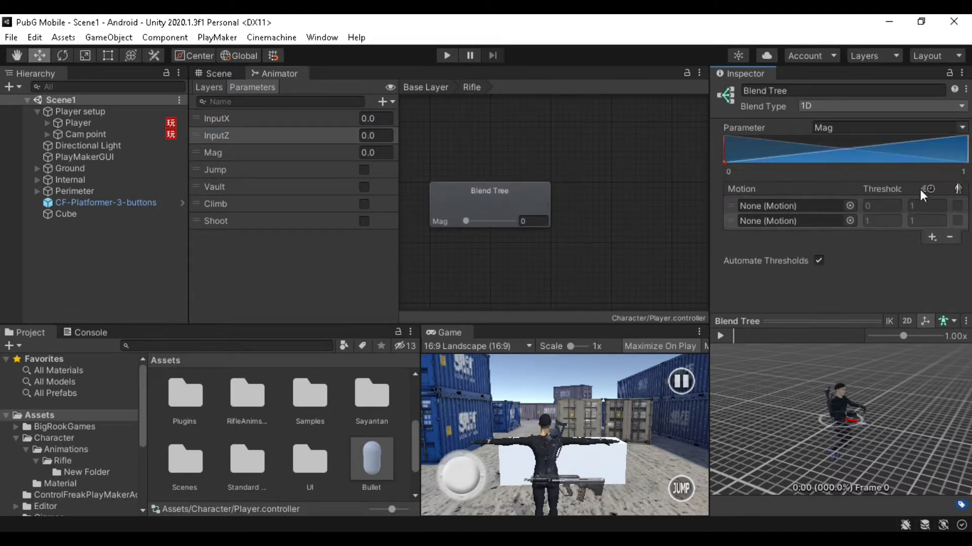
pyautogui.click(932, 237)
pyautogui.click(920, 253)
pyautogui.click(930, 254)
pyautogui.click(921, 266)
pyautogui.click(933, 269)
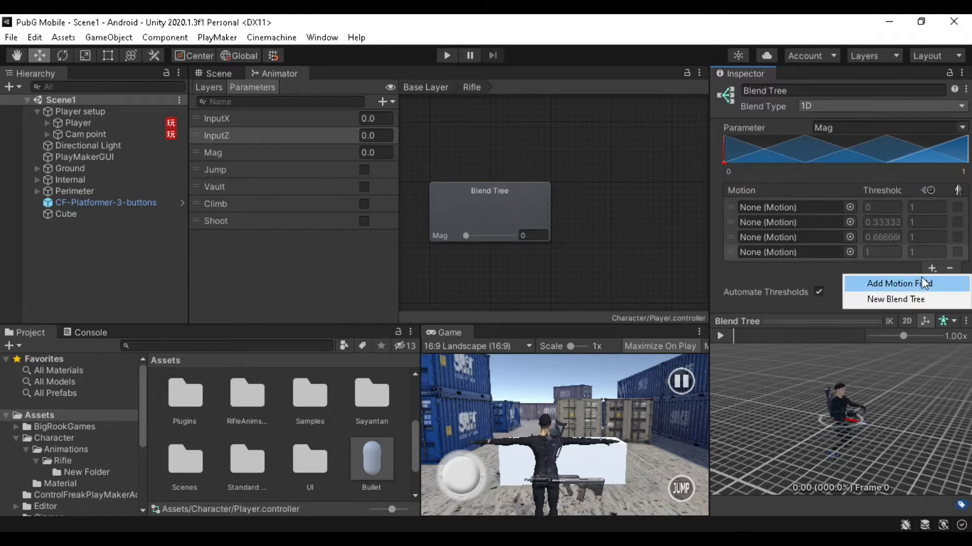
pyautogui.click(909, 285)
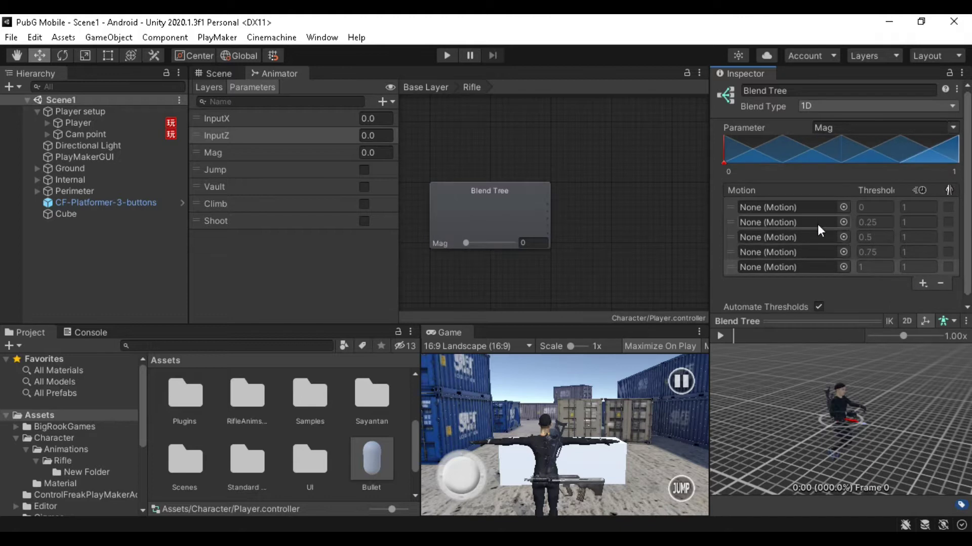
pyautogui.click(923, 282)
pyautogui.click(900, 296)
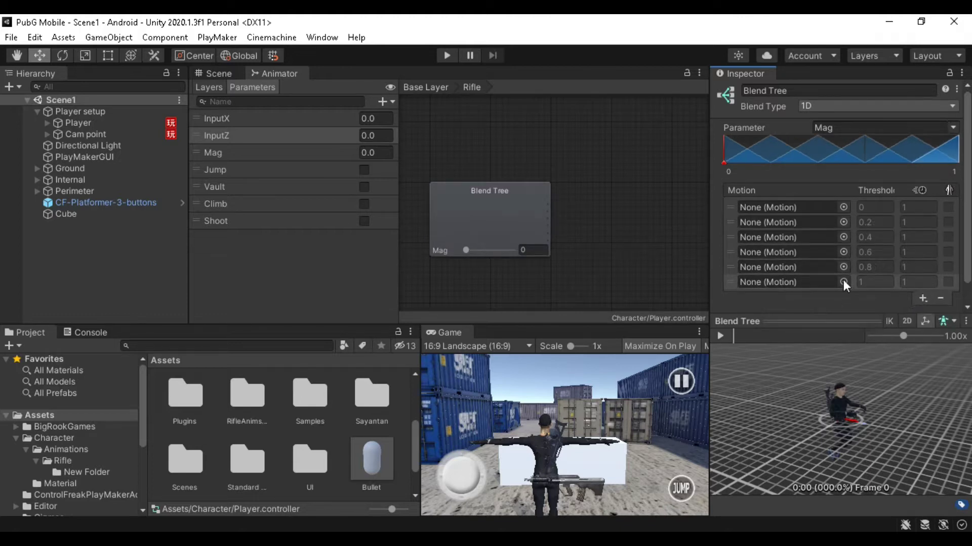
# Set the blend tree's blend type to 2D Freeform Directional
pyautogui.click(926, 106)
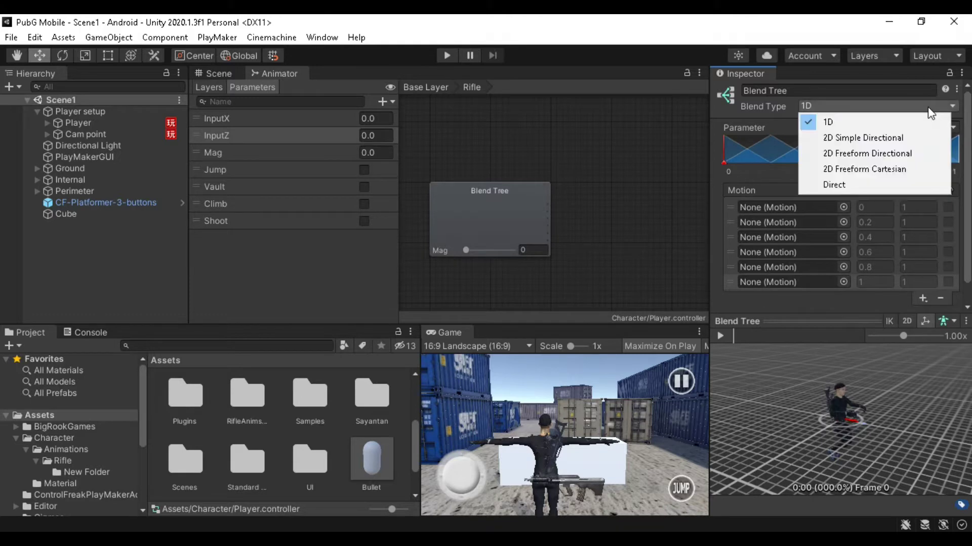
pyautogui.click(865, 153)
pyautogui.scroll(-3, 918, 222)
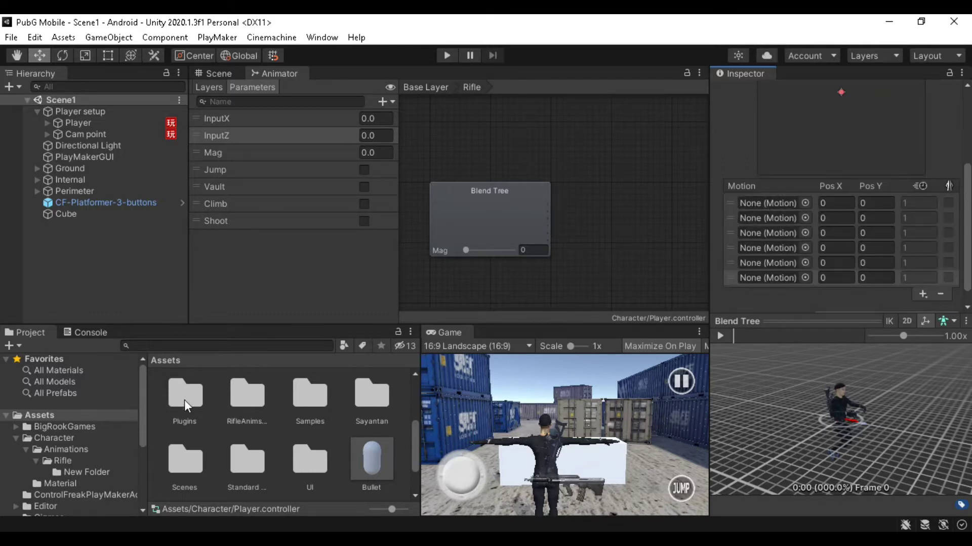
# Open the project folder Assets/Character/Animations/Rifle/New Folder containing the rifle animations
pyautogui.scroll(3, 211, 408)
pyautogui.doubleClick(244, 402)
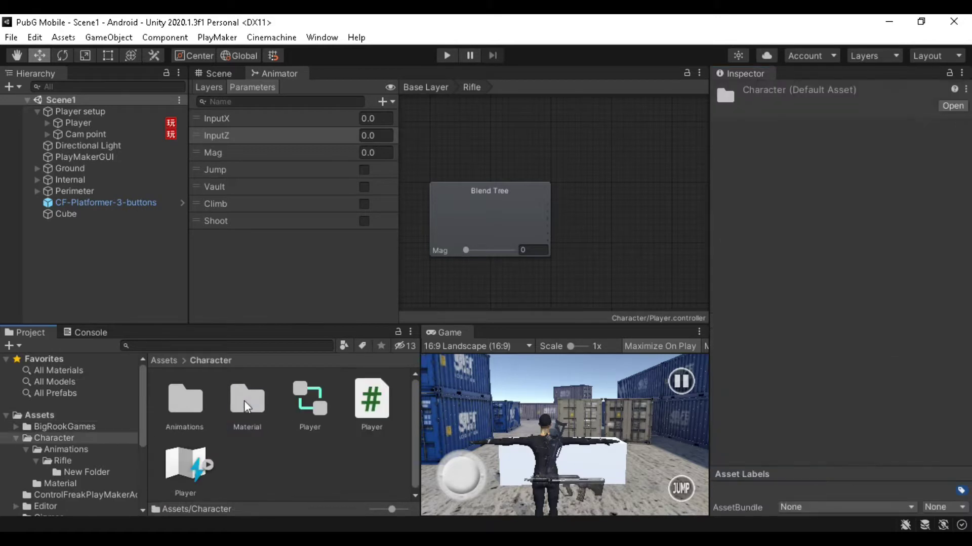
pyautogui.doubleClick(184, 403)
pyautogui.doubleClick(184, 402)
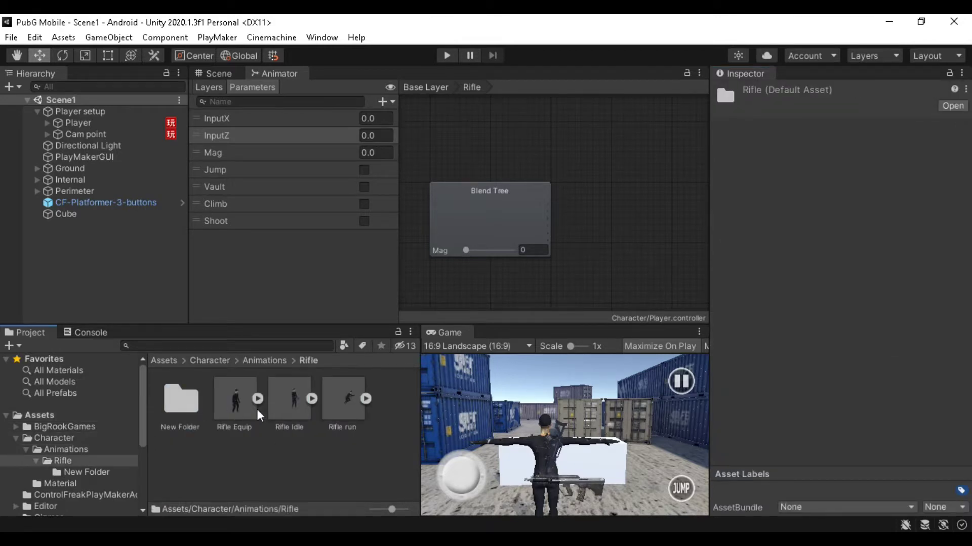
pyautogui.doubleClick(183, 405)
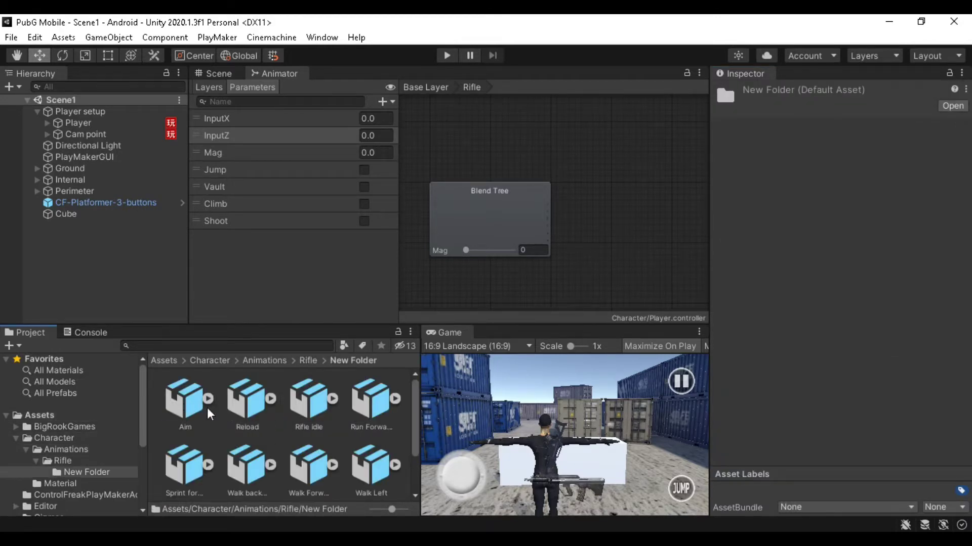
# Assign the Idle clip from the Rifle idle asset to the blend tree's first motion field
pyautogui.click(526, 191)
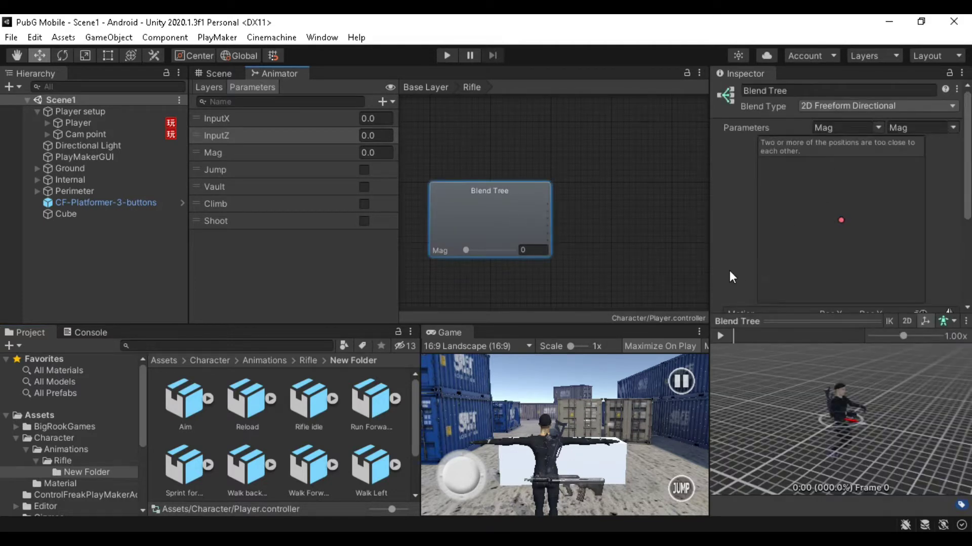
pyautogui.scroll(-5, 731, 273)
pyautogui.moveTo(177, 408); pyautogui.dragTo(402, 375)
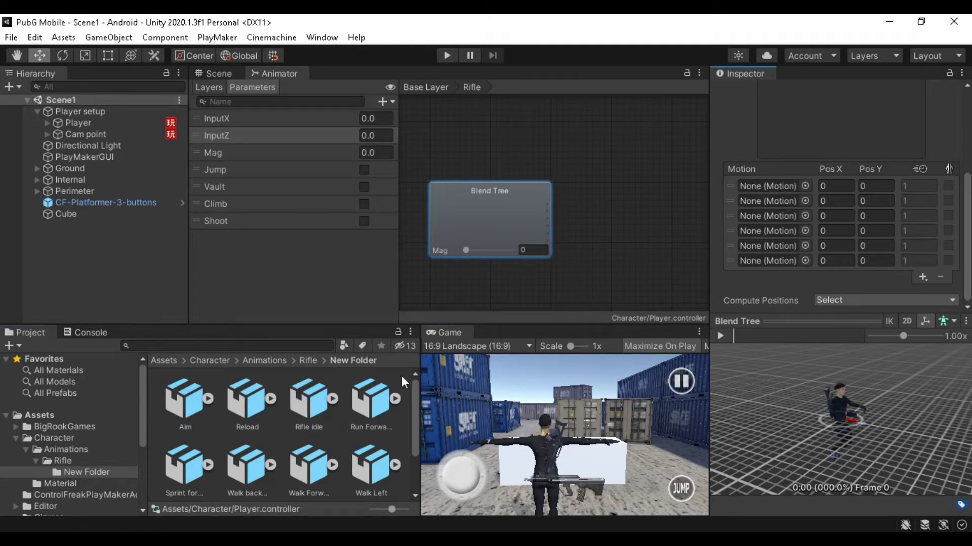
pyautogui.click(332, 399)
pyautogui.click(187, 465)
pyautogui.moveTo(188, 465); pyautogui.dragTo(751, 183)
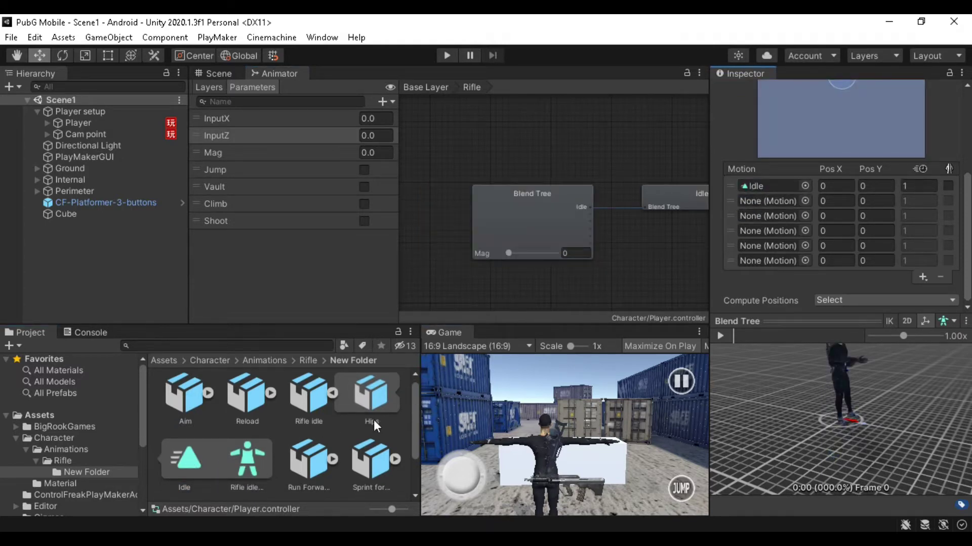
# Assign the Run Forward clip to the blend tree's second motion field, leaving the source assets collapsed
pyautogui.click(331, 395)
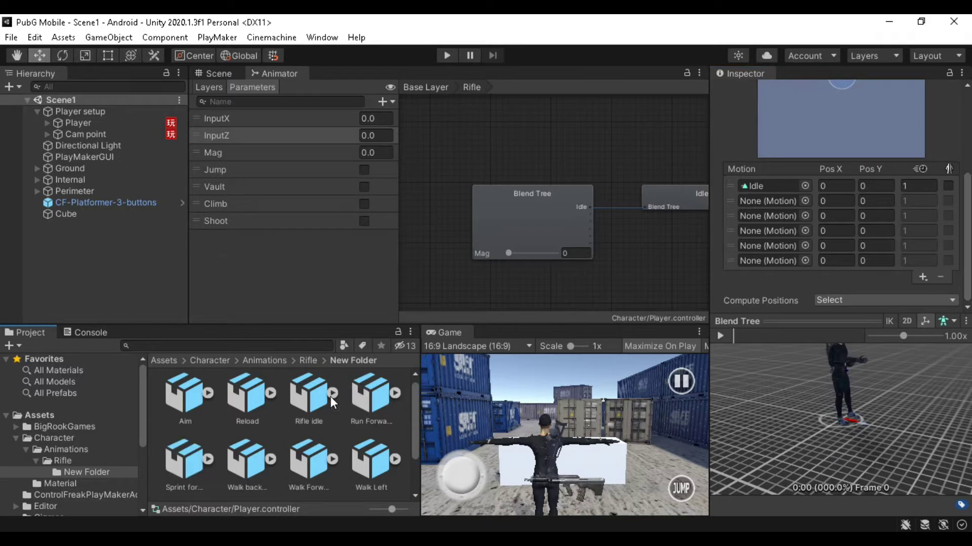
pyautogui.click(396, 393)
pyautogui.moveTo(247, 466); pyautogui.dragTo(757, 202)
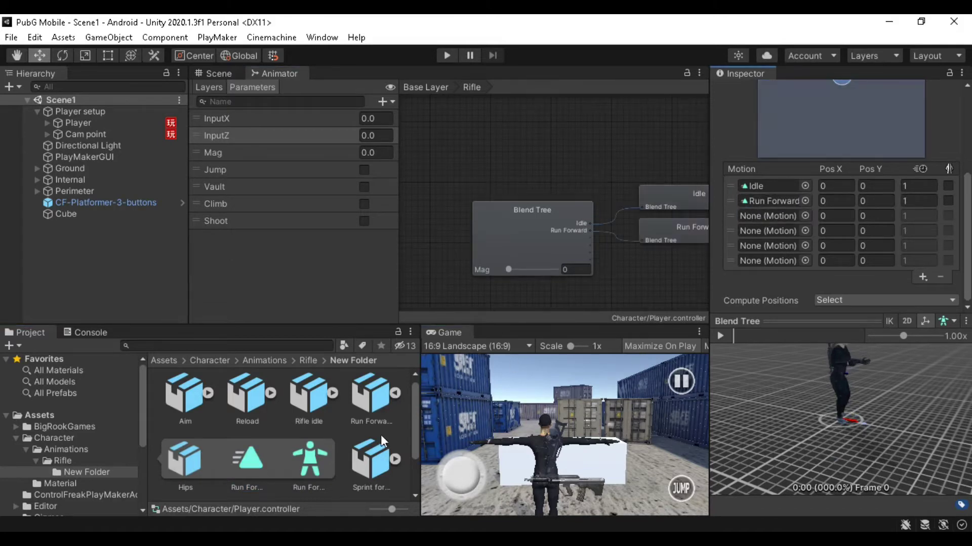
pyautogui.click(394, 394)
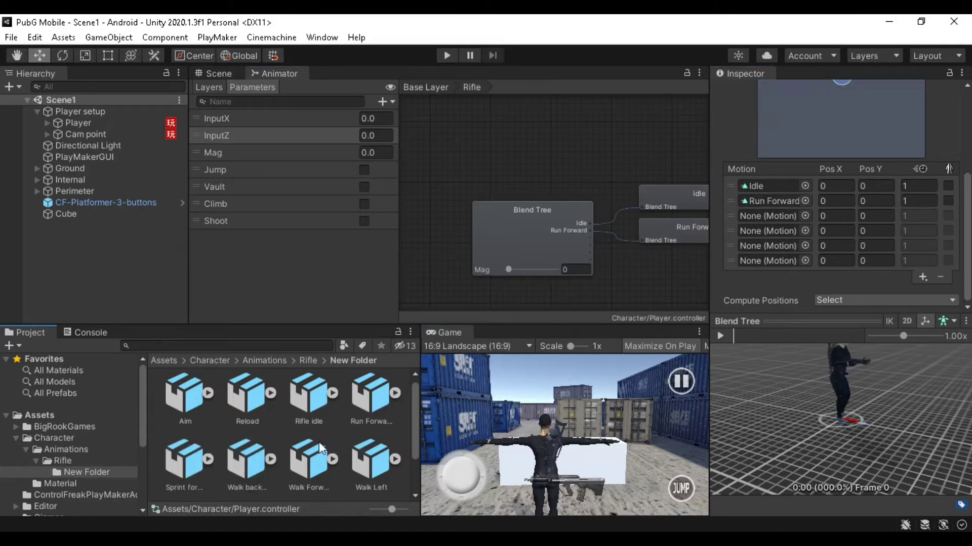
# Assign the Walk Forward clip from its rifle asset to the blend tree's third motion field, leaving the asset collapsed
pyautogui.scroll(-2, 311, 444)
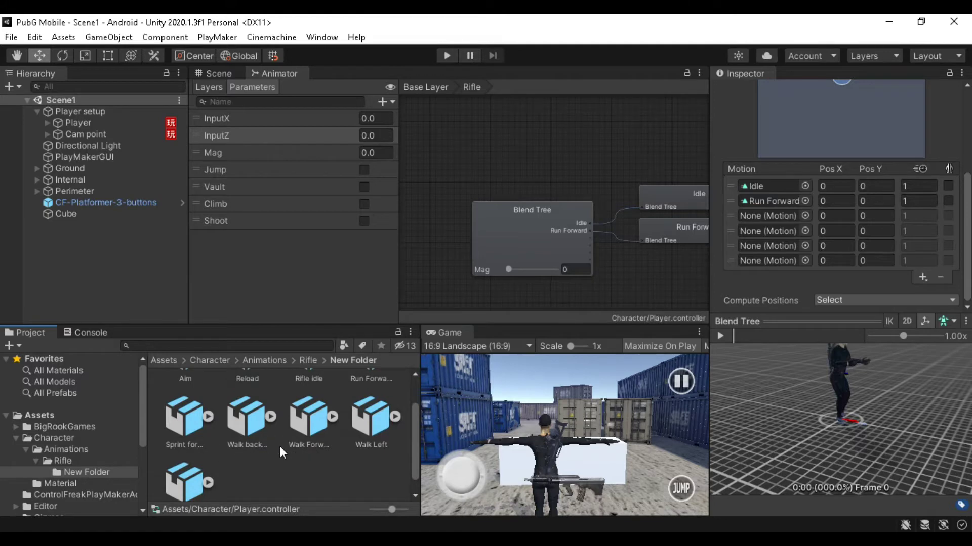
pyautogui.click(332, 416)
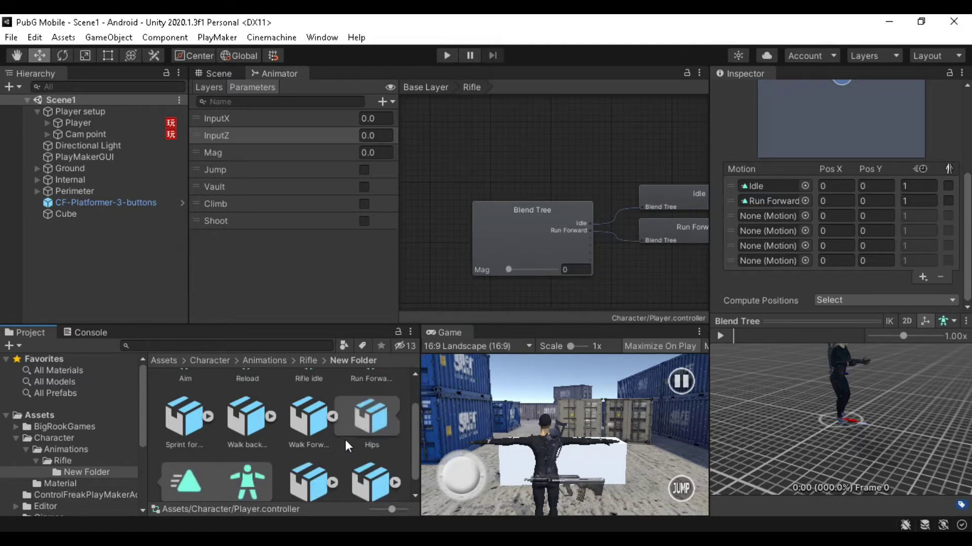
pyautogui.moveTo(189, 482); pyautogui.dragTo(744, 216)
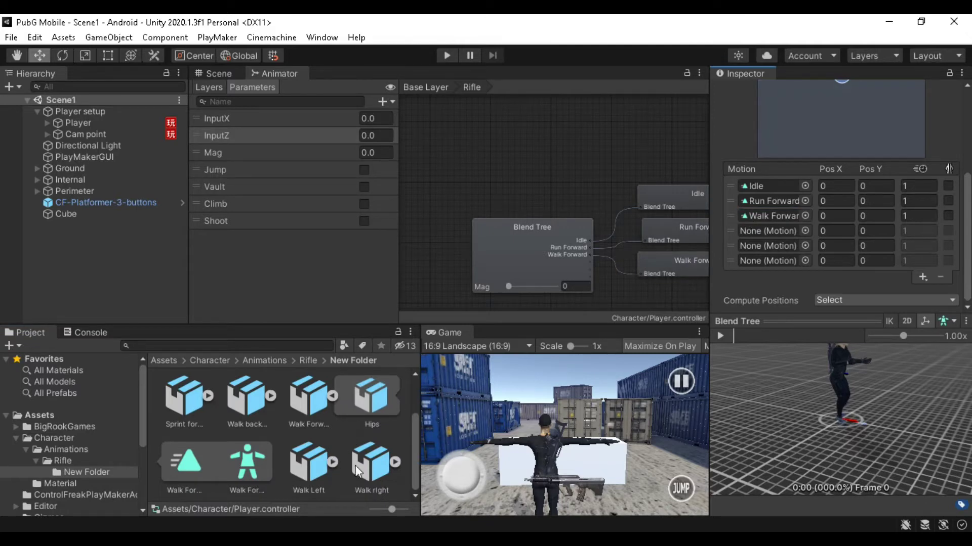
pyautogui.click(332, 395)
# Assign the Walk Backward clip to the blend tree's fourth motion field, leaving its source asset collapsed
pyautogui.click(270, 395)
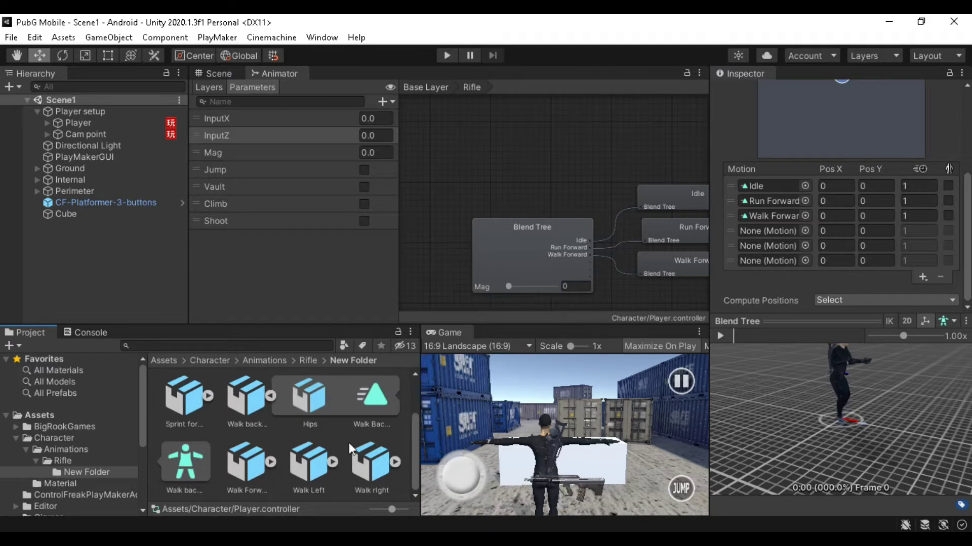
pyautogui.moveTo(377, 409); pyautogui.dragTo(764, 237)
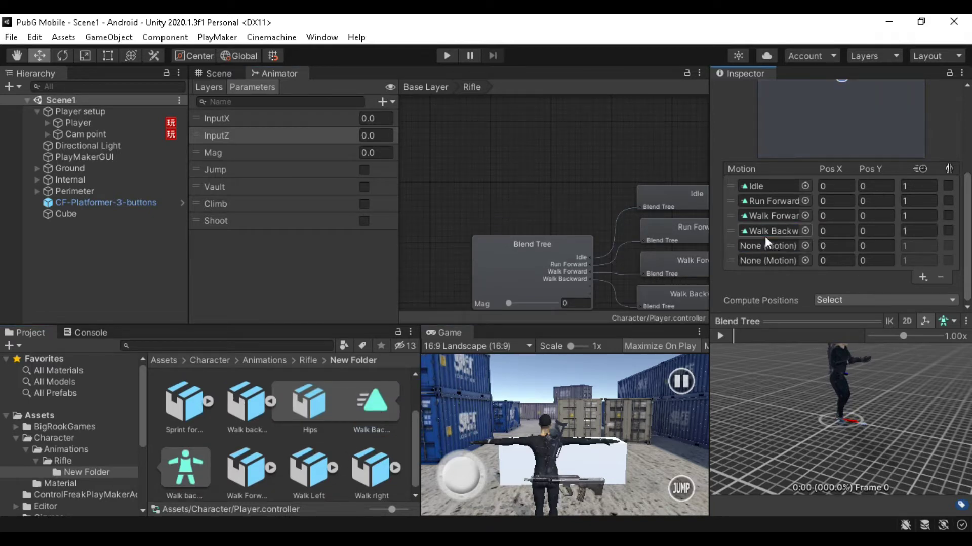
pyautogui.click(269, 402)
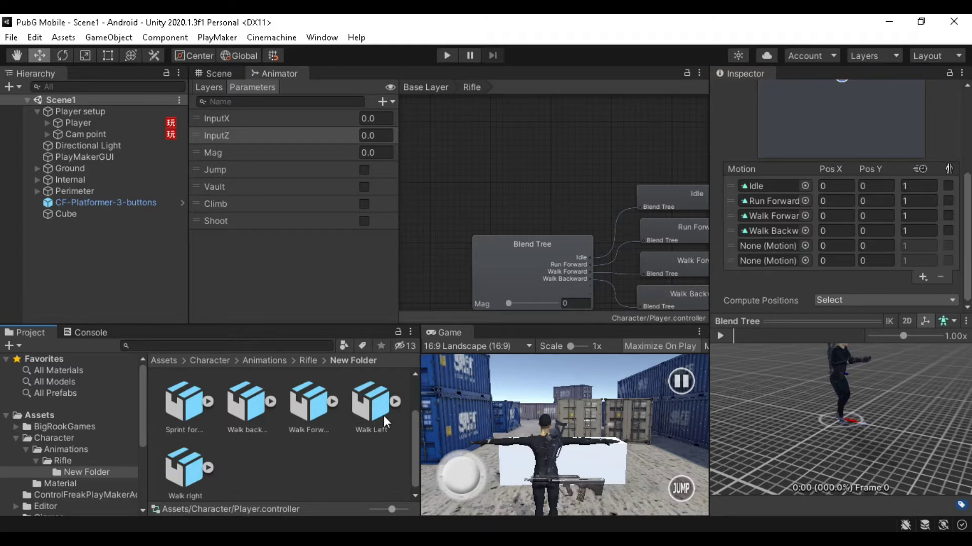
# Assign the Walk Left clip to the fifth motion field and the Walk right asset's mixamo.com clip to the sixth
pyautogui.click(394, 402)
pyautogui.moveTo(261, 473); pyautogui.dragTo(759, 247)
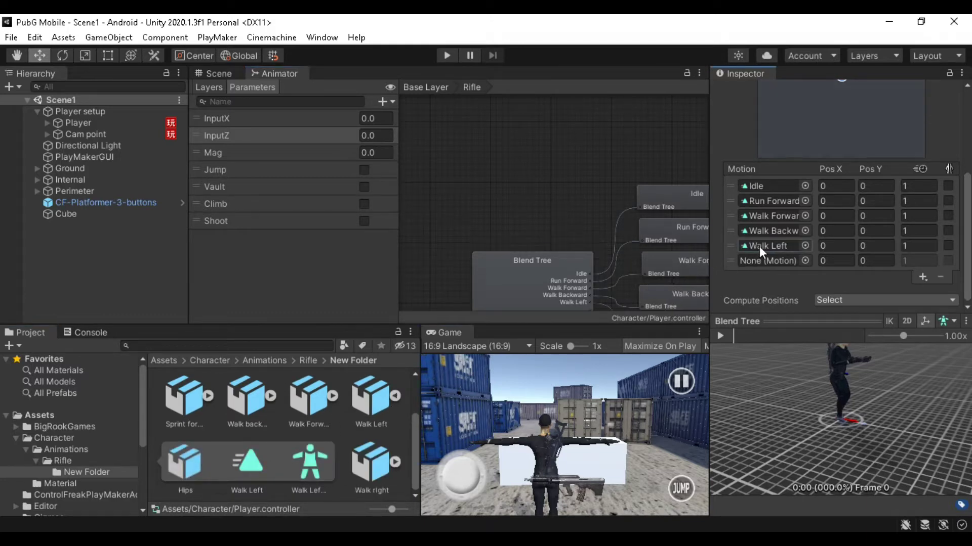
pyautogui.click(396, 396)
pyautogui.click(207, 468)
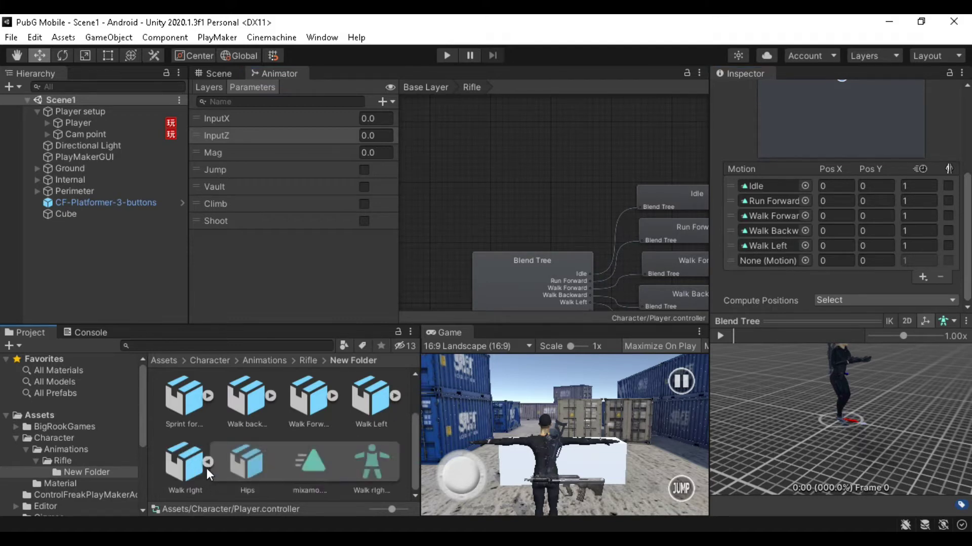
pyautogui.moveTo(308, 469); pyautogui.dragTo(776, 258)
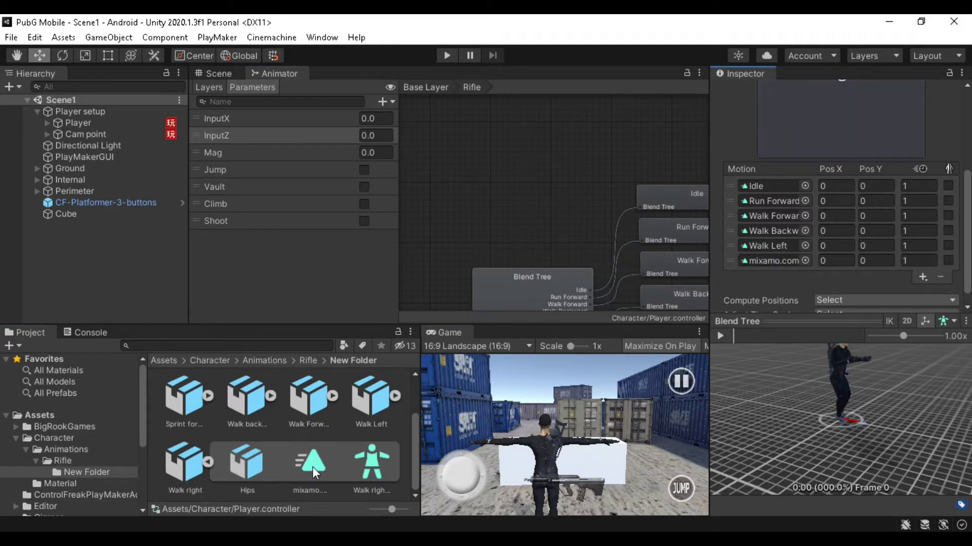
# Enable Loop Time and Bake Into Pose for Root Transform Rotation and Position (Y) on the Walk right asset's clip, and apply
pyautogui.click(185, 462)
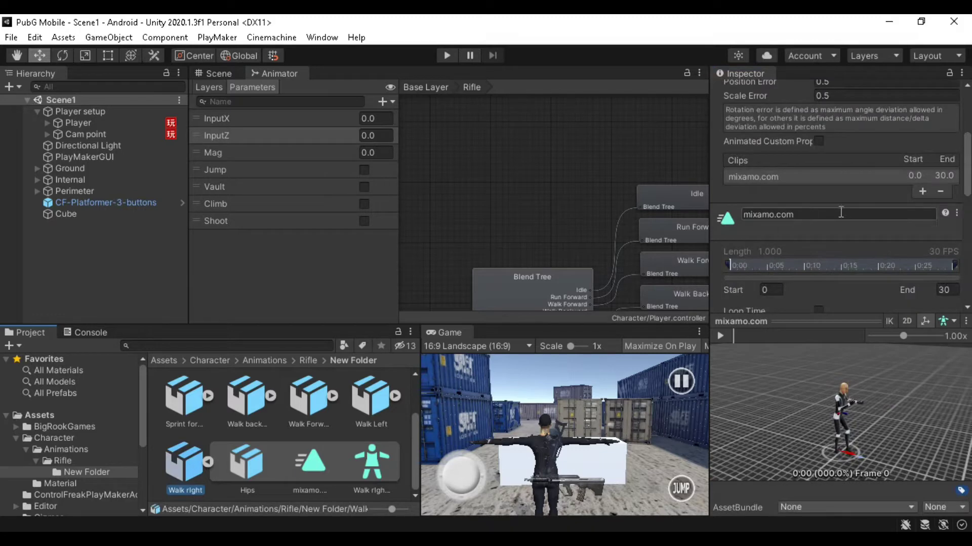
pyautogui.scroll(-5, 845, 233)
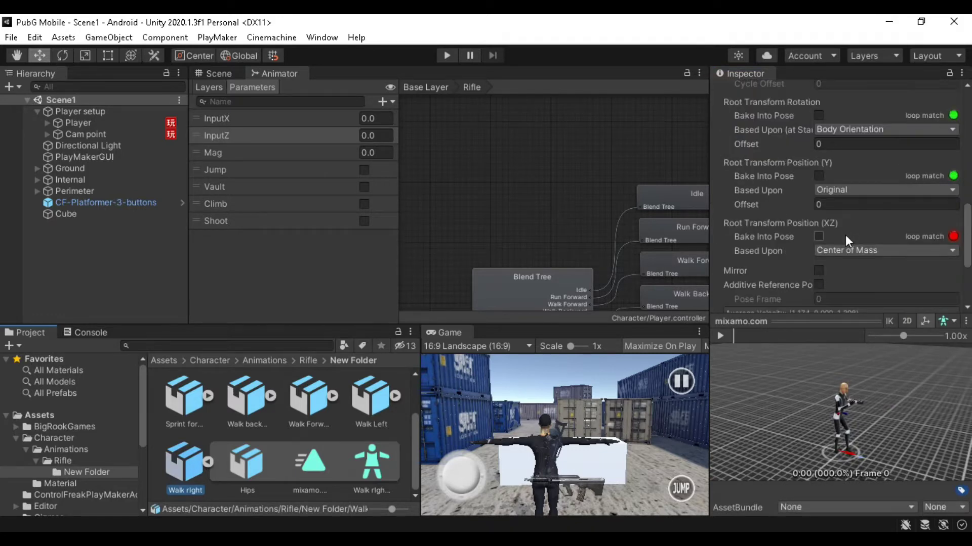
pyautogui.scroll(3, 845, 235)
pyautogui.click(819, 184)
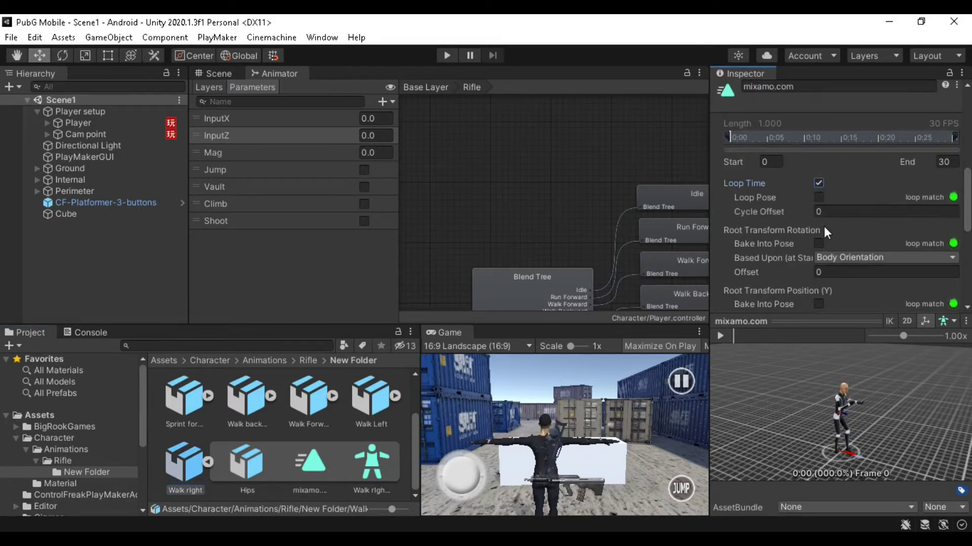
pyautogui.click(817, 243)
pyautogui.scroll(-3, 860, 242)
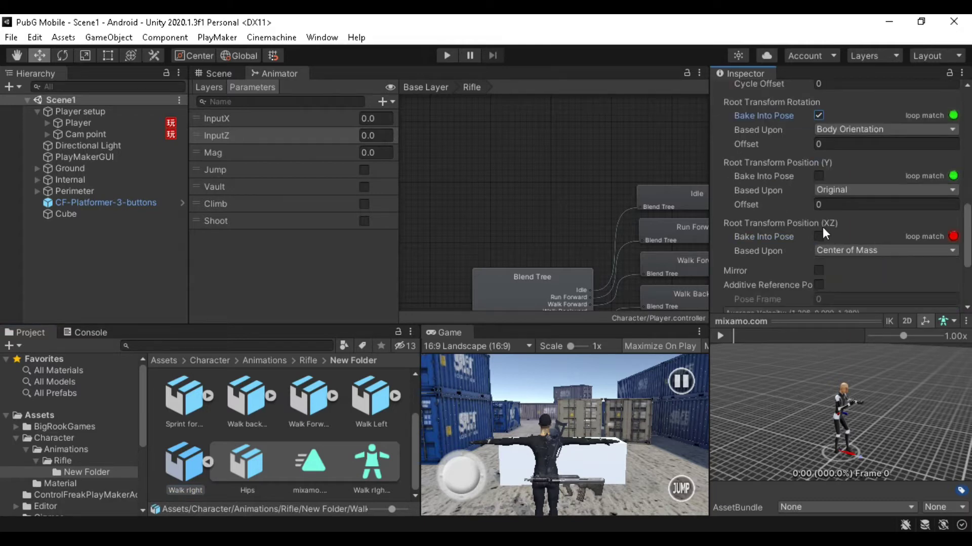
pyautogui.click(819, 175)
pyautogui.scroll(-3, 860, 248)
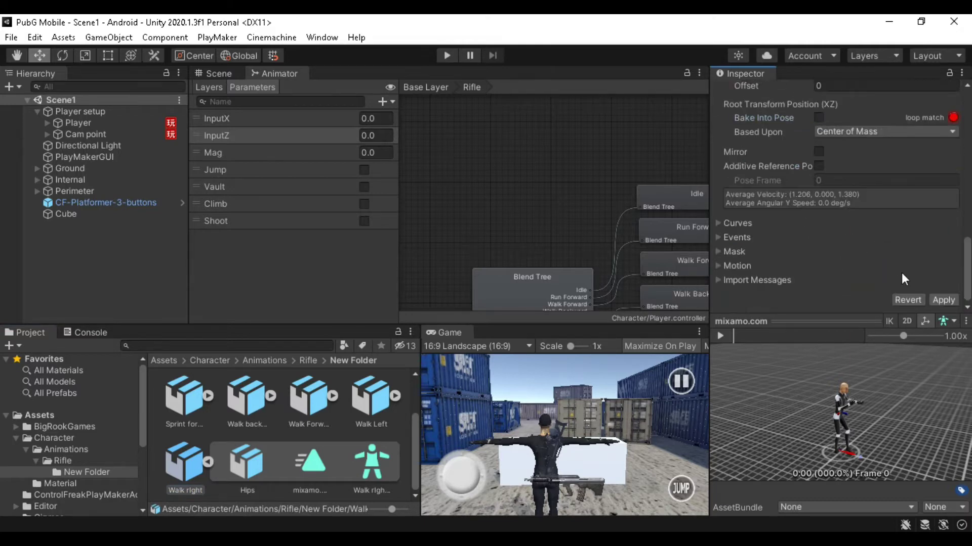
pyautogui.click(943, 298)
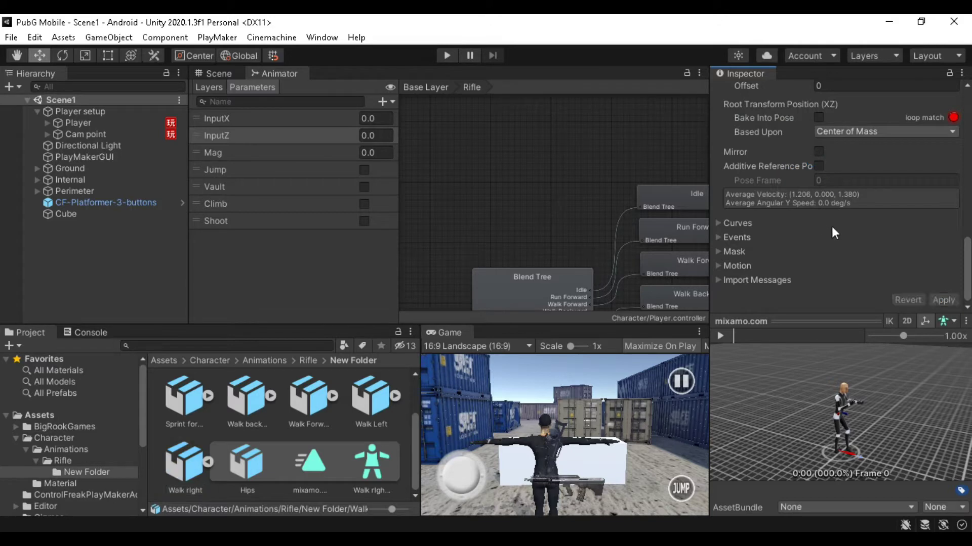
# Rename the Walk right asset's mixamo.com clip to Walk Right
pyautogui.scroll(5, 833, 230)
pyautogui.scroll(10, 834, 253)
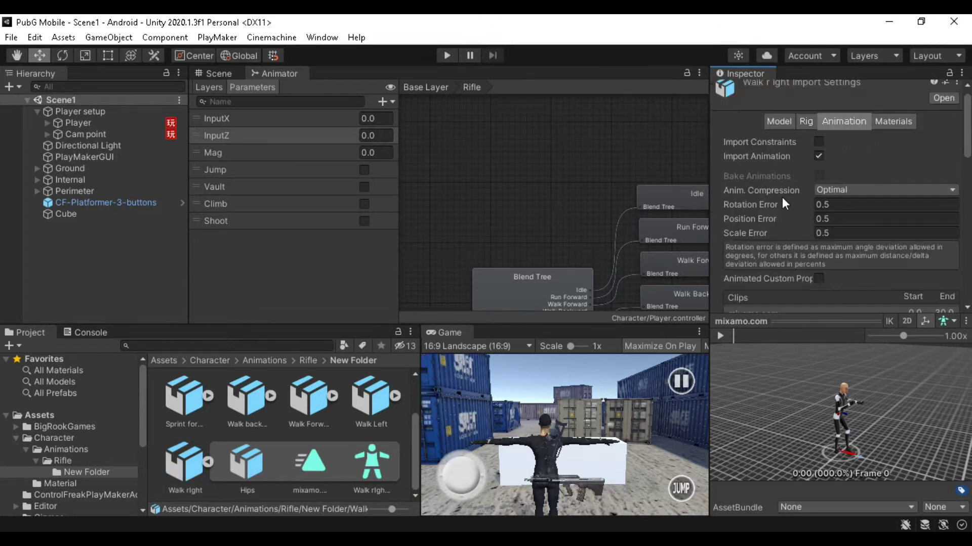
pyautogui.scroll(-3, 835, 282)
pyautogui.click(831, 226)
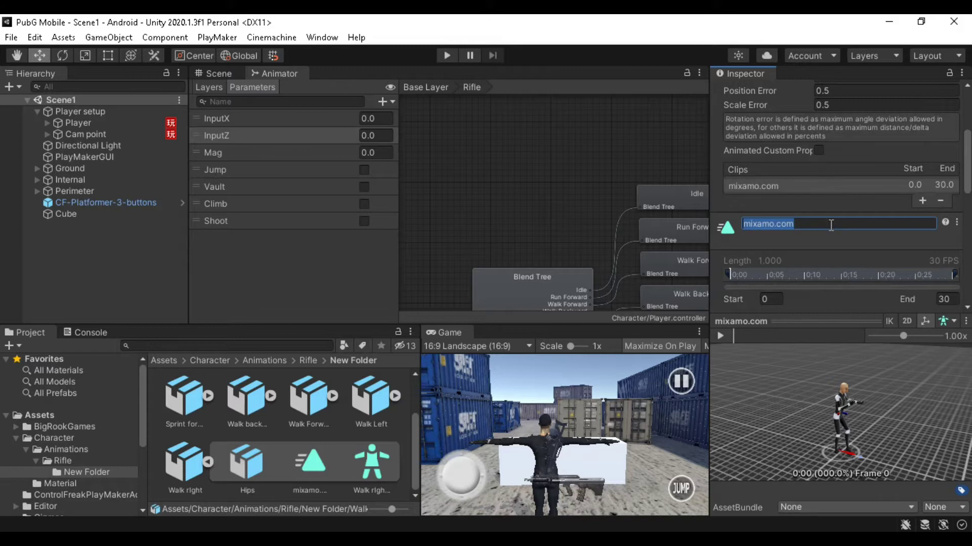
pyautogui.write('W')
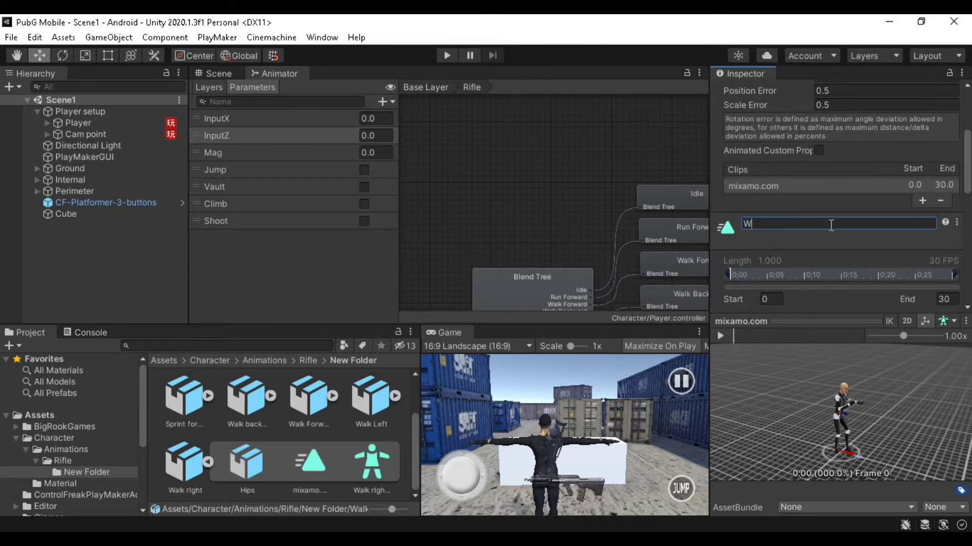
pyautogui.write('alk Right')
pyautogui.press('Return')
# Collapse the Walk right asset, apply its pending import settings, and return to the Rifle blend tree
pyautogui.scroll(5, 830, 225)
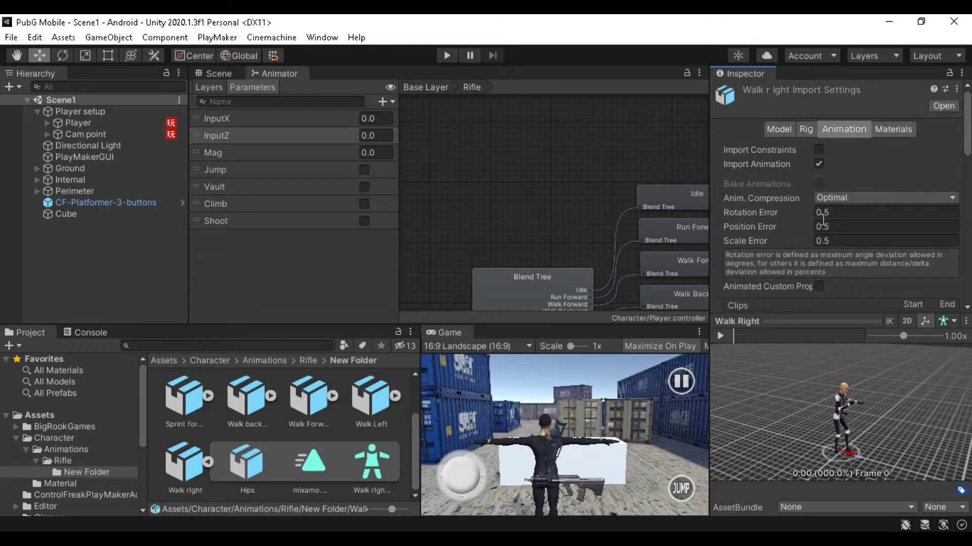
pyautogui.click(805, 130)
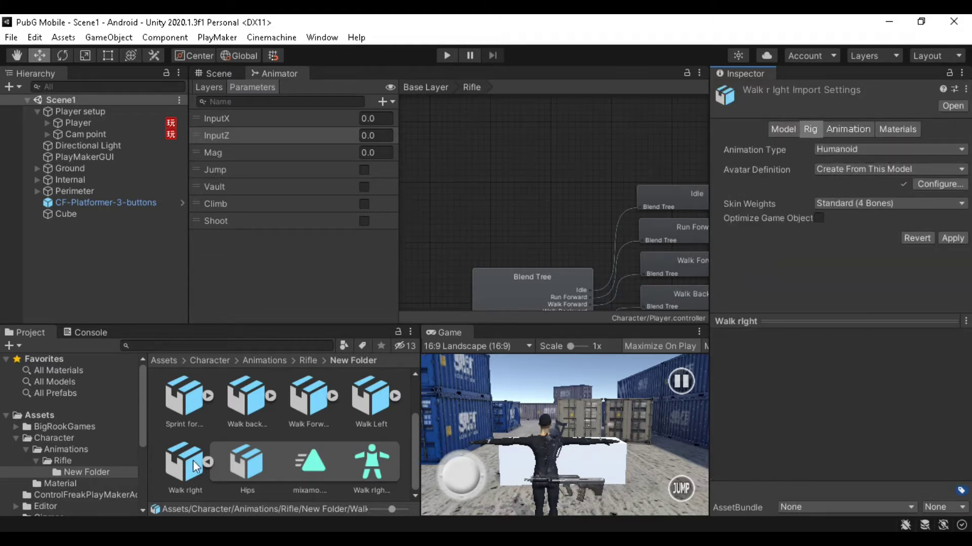
pyautogui.click(209, 464)
pyautogui.scroll(2, 208, 463)
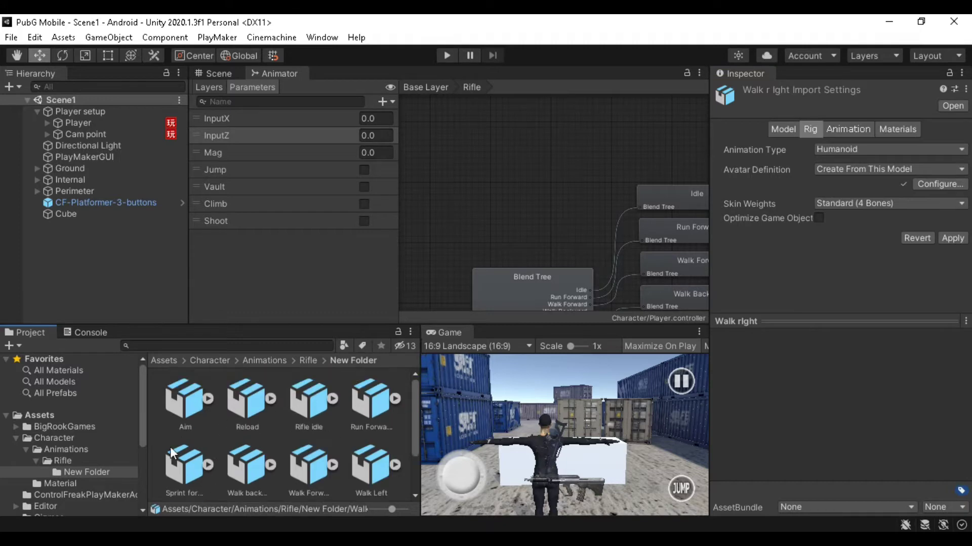
pyautogui.scroll(-1, 304, 466)
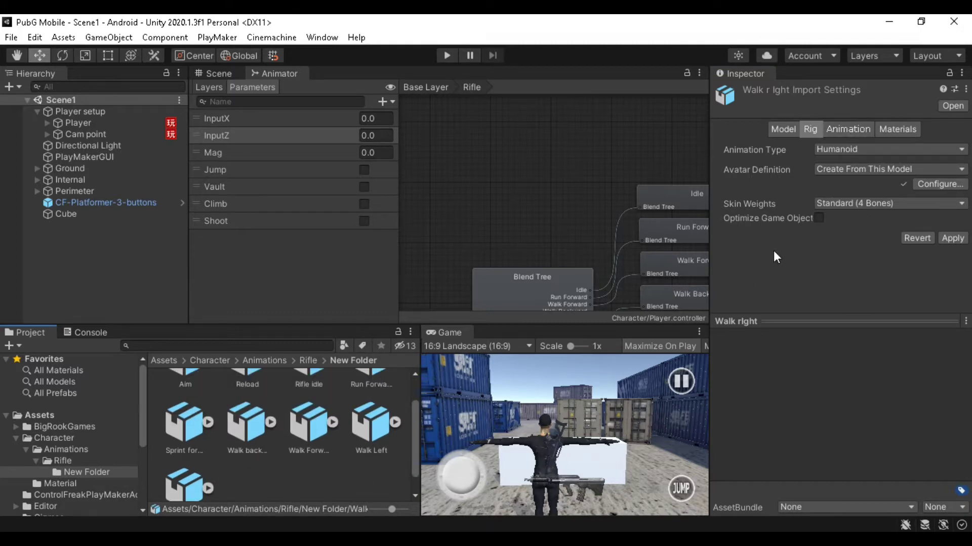
pyautogui.click(848, 129)
pyautogui.click(551, 293)
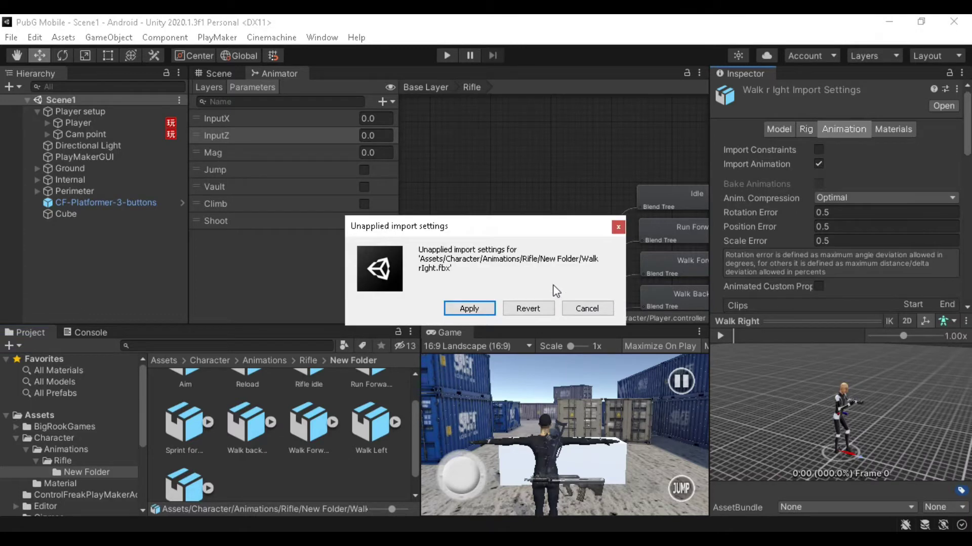
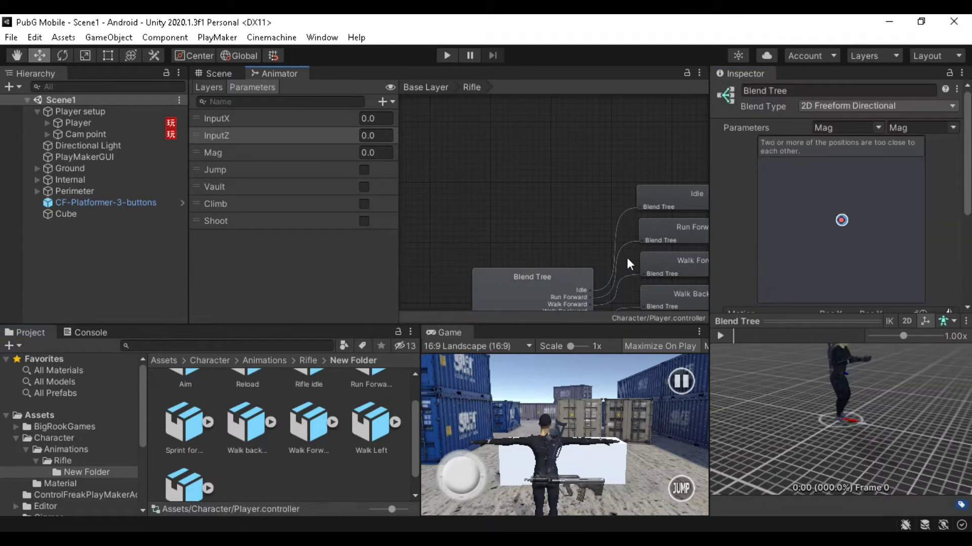
# Set the Run Forward motion's Pos Y to 1 in the Rifle blend tree
pyautogui.moveTo(616, 259); pyautogui.dragTo(550, 174, button='middle')
pyautogui.click(454, 223)
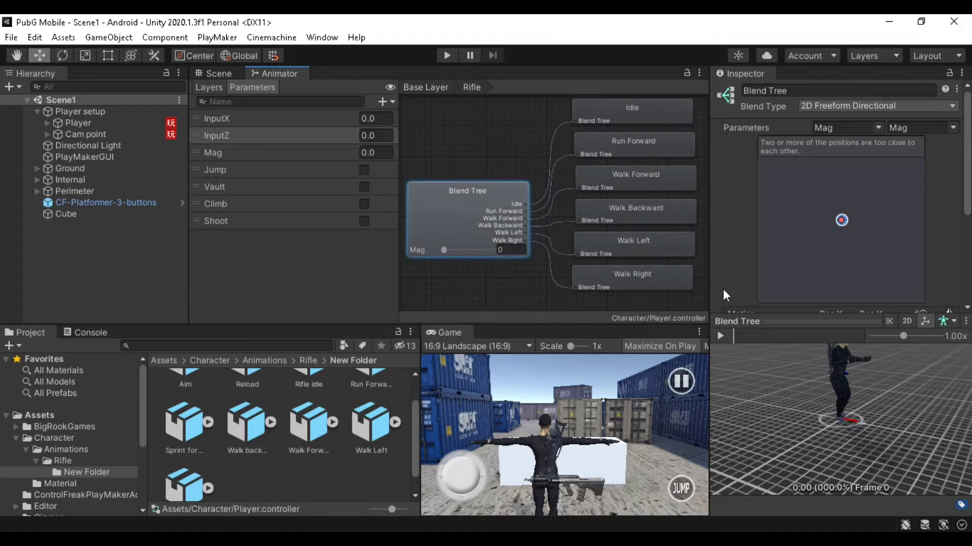
pyautogui.scroll(-5, 783, 236)
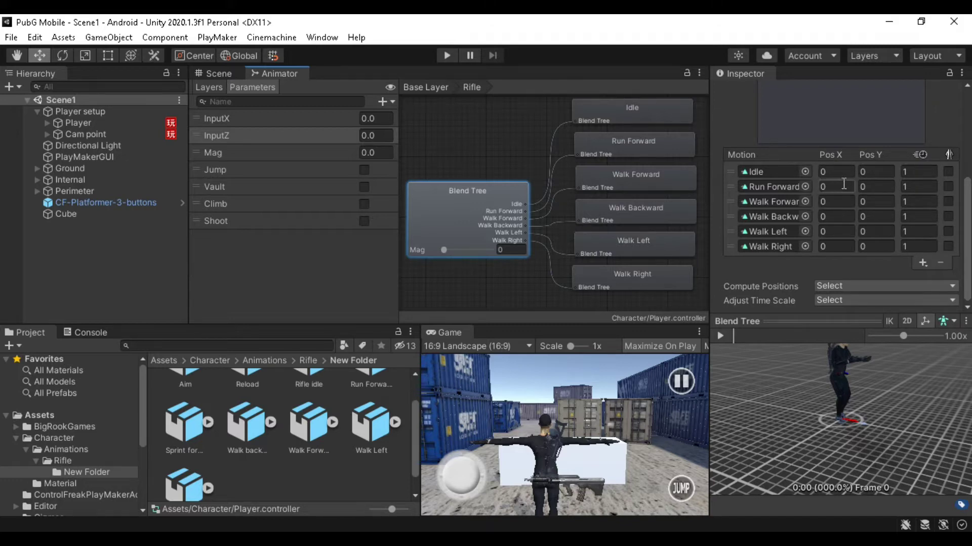
pyautogui.click(883, 189)
pyautogui.click(883, 188)
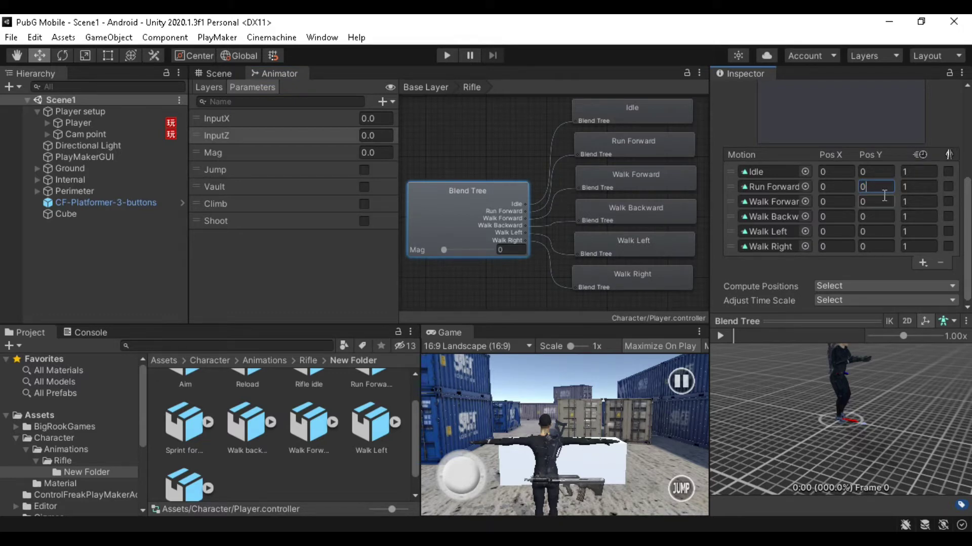
pyautogui.doubleClick(884, 186)
pyautogui.scroll(5, 931, 133)
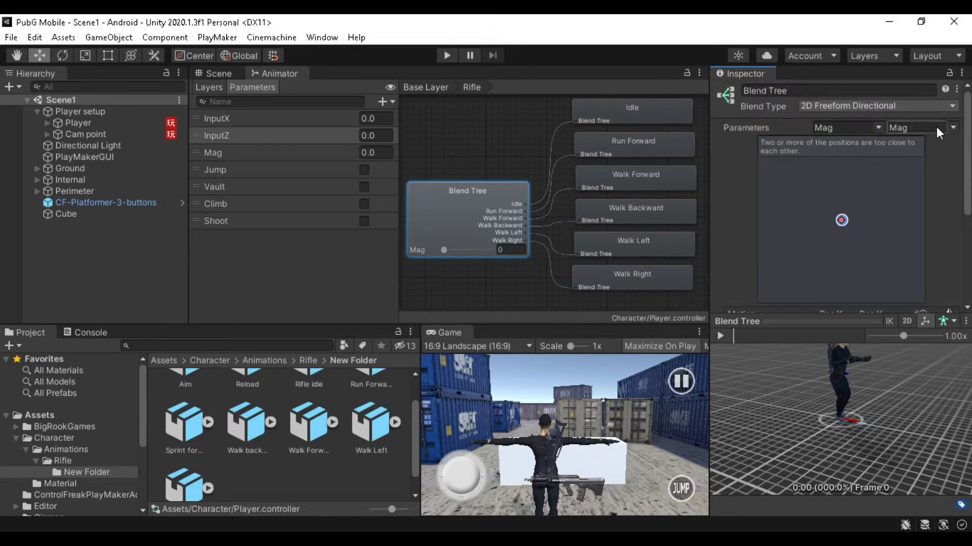
pyautogui.scroll(-5, 918, 213)
pyautogui.write('1')
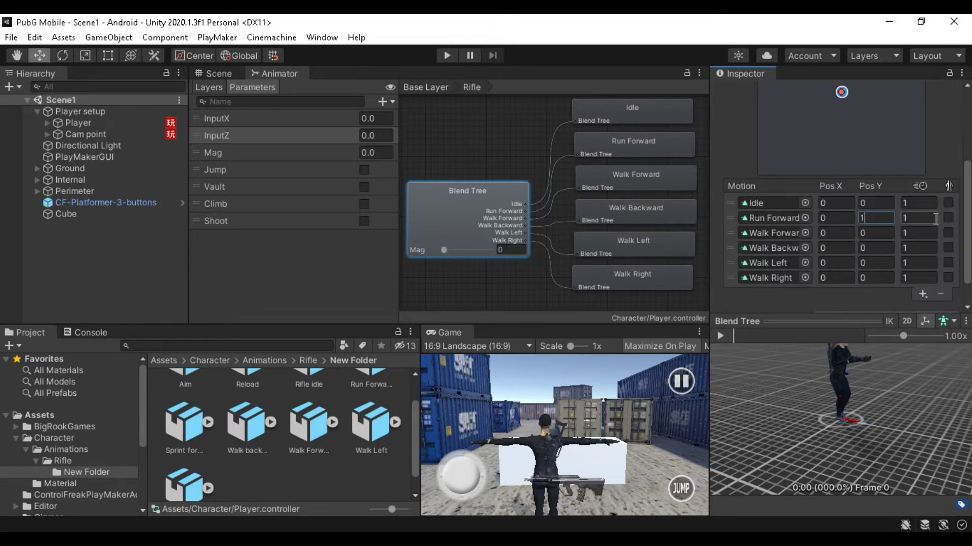
# Move the Walk Right point in the blend diagram below the center, to about Pos X -0.05 and Pos Y -0.8
pyautogui.scroll(5, 931, 173)
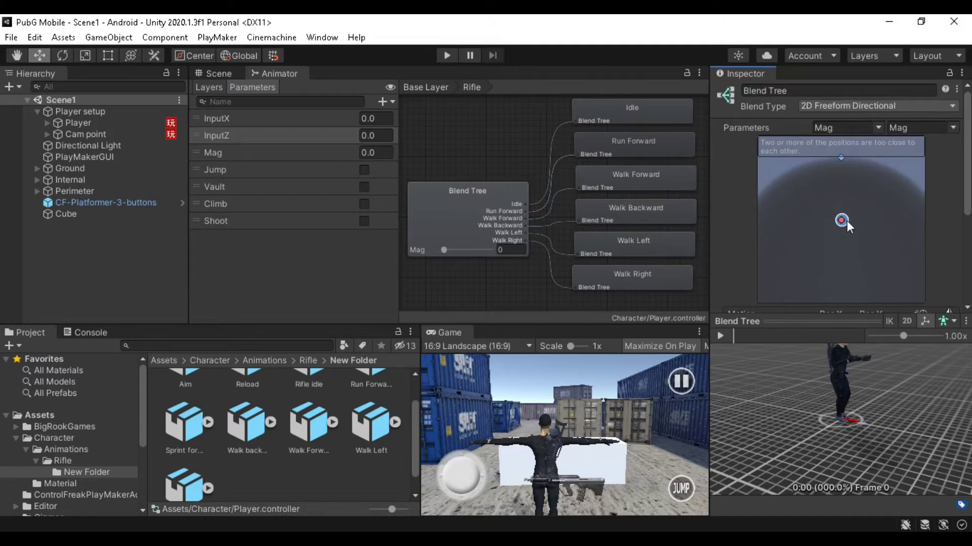
pyautogui.moveTo(845, 221); pyautogui.dragTo(838, 268)
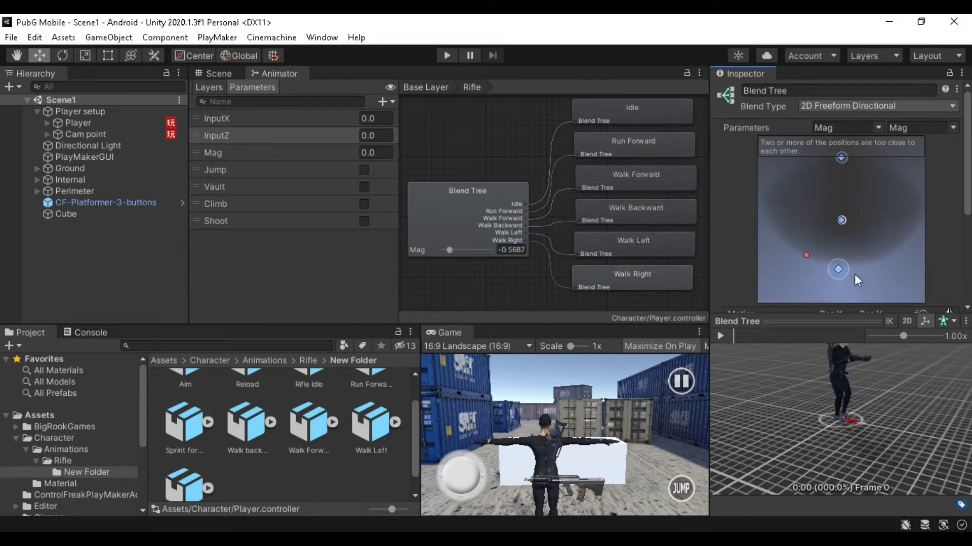
# Set Pos Y to 0.5 for the Walk Forward motion and to -1 for the Walk Backward motion
pyautogui.scroll(-5, 955, 251)
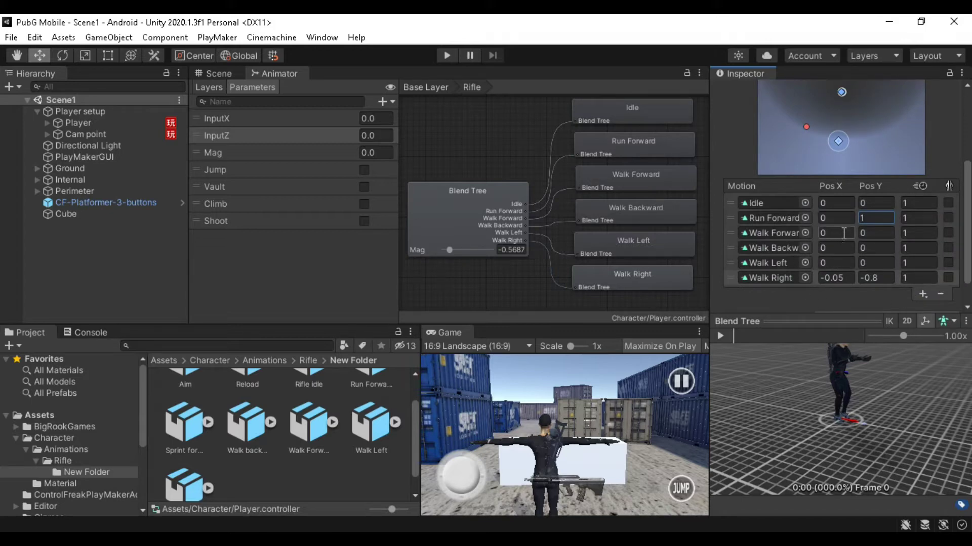
pyautogui.click(868, 232)
pyautogui.write('0.5')
pyautogui.click(884, 248)
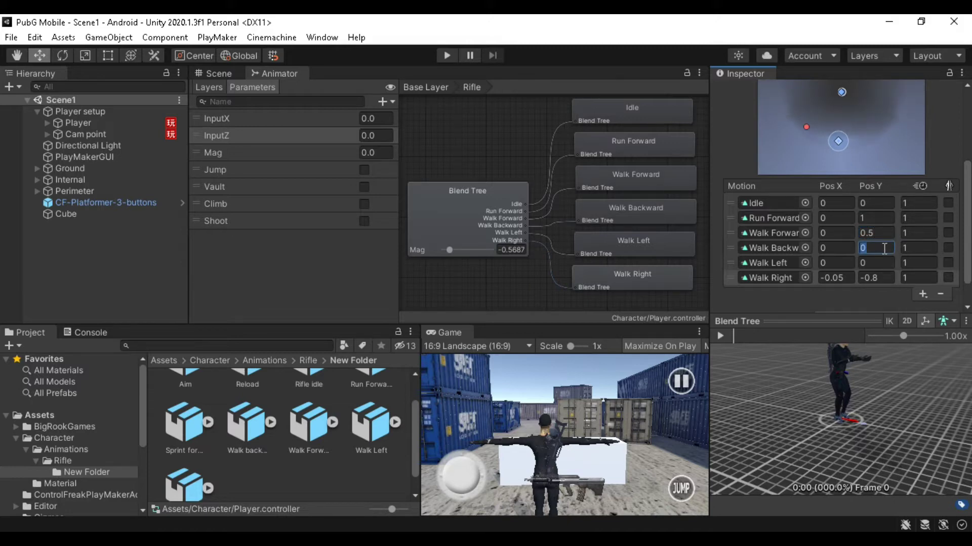
pyautogui.write('-1')
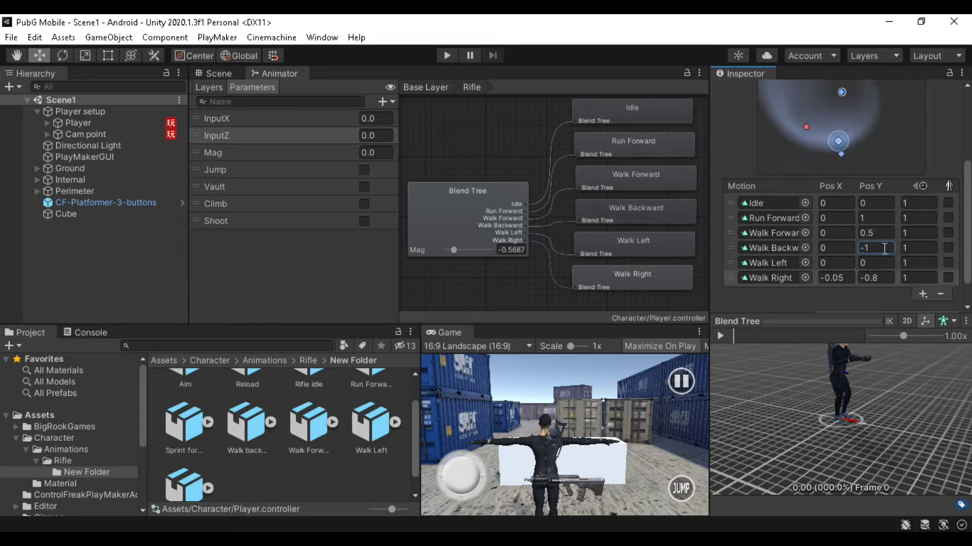
# Set the Walk Left motion's Pos X to -1
pyautogui.click(835, 263)
pyautogui.write('-1')
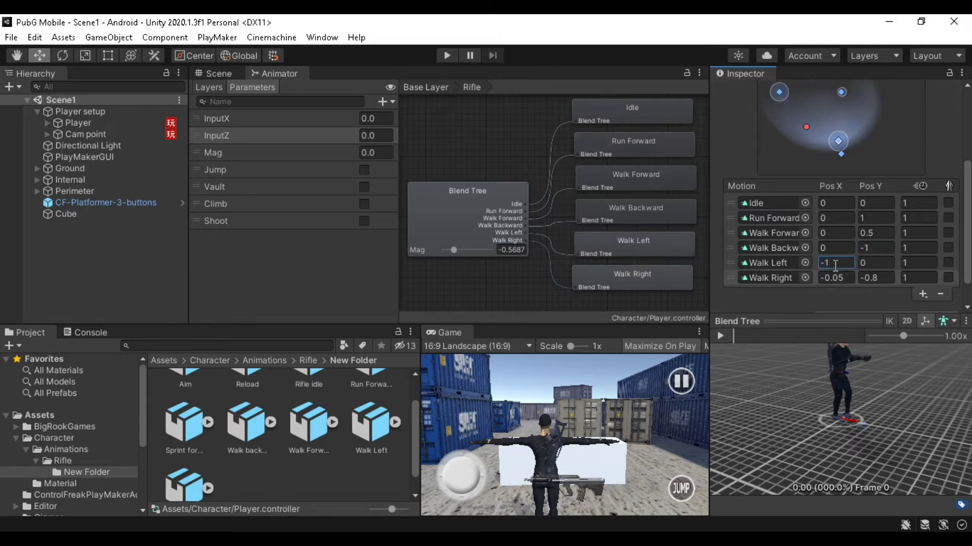
# Set the Walk Right motion's Pos X to 1 and Pos Y to 0
pyautogui.click(837, 276)
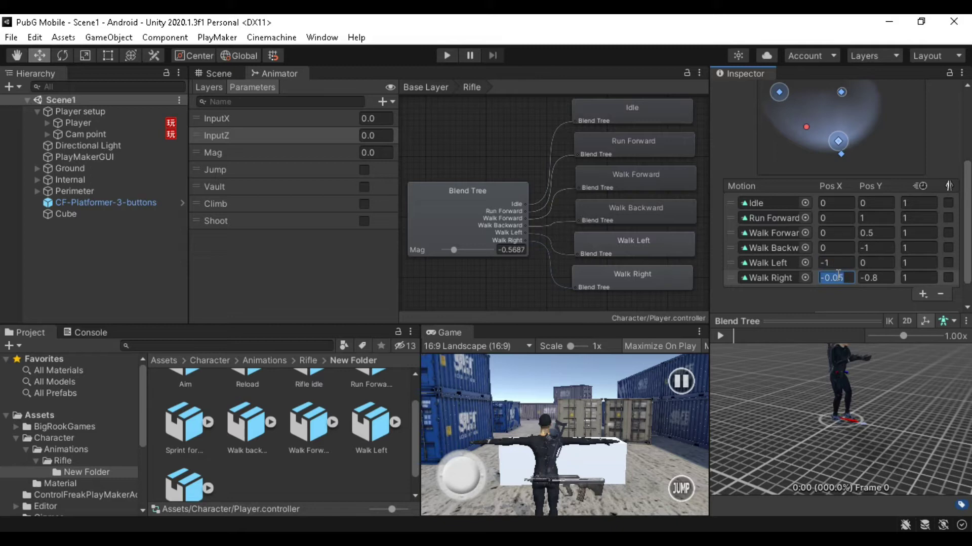
pyautogui.write('1')
pyautogui.click(886, 277)
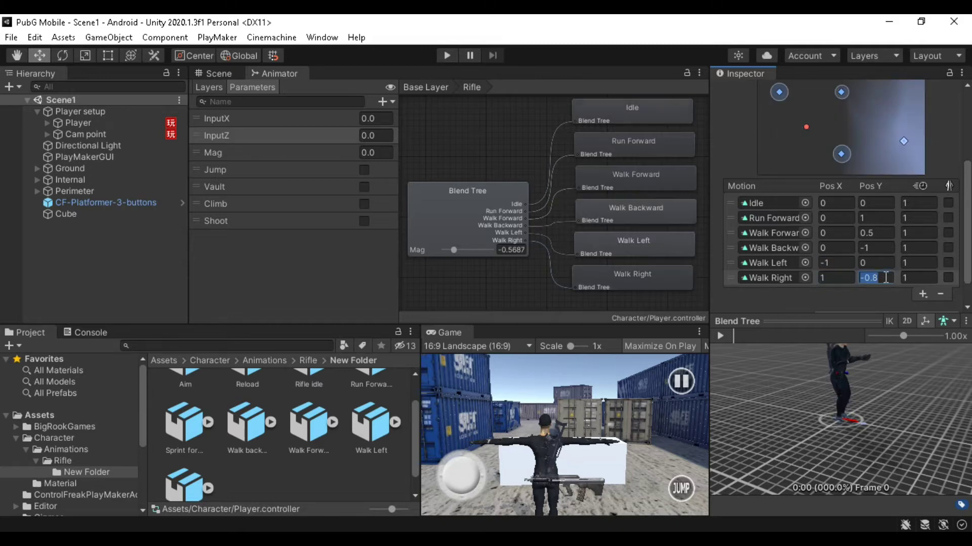
pyautogui.write('0')
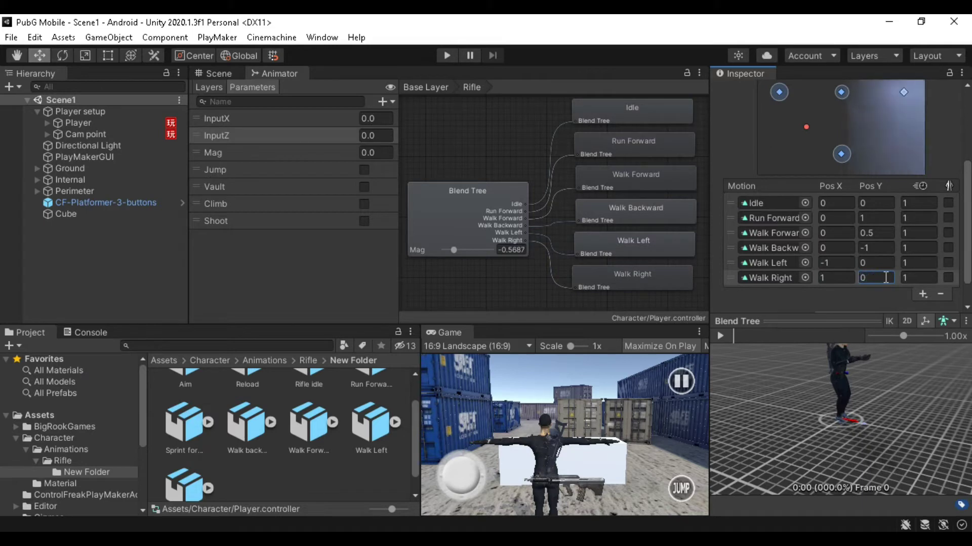
# Assign InputX as the Rifle blend tree's horizontal parameter and InputZ as its vertical parameter
pyautogui.scroll(3, 891, 167)
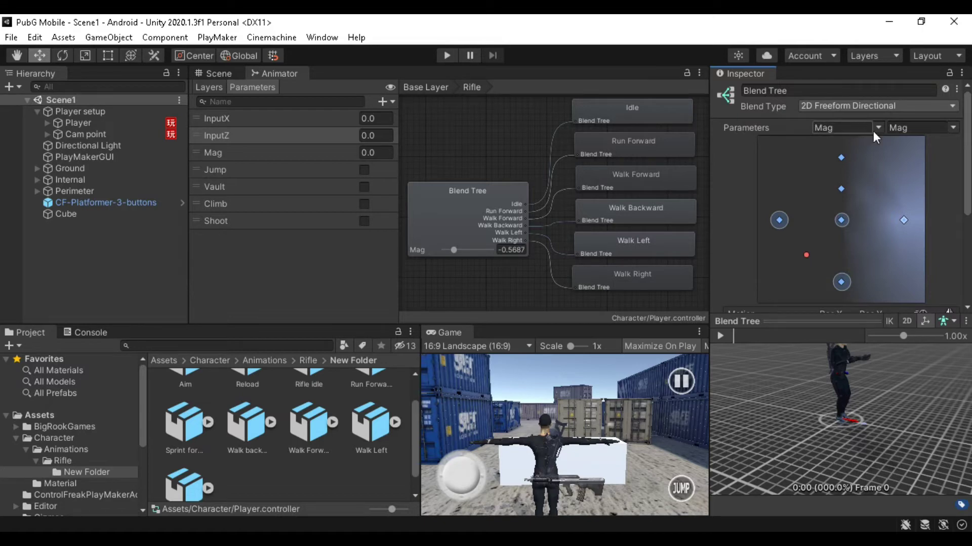
pyautogui.click(893, 127)
pyautogui.click(889, 143)
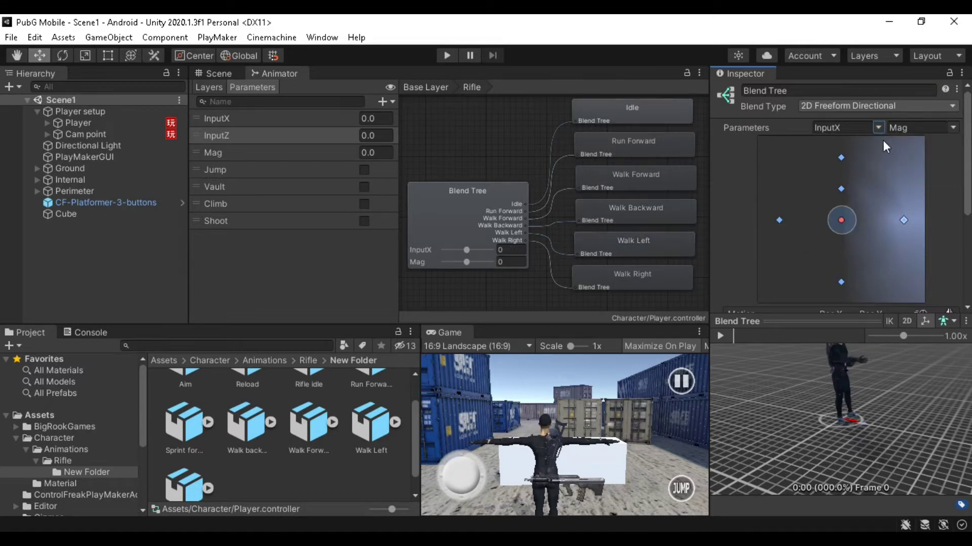
pyautogui.click(953, 128)
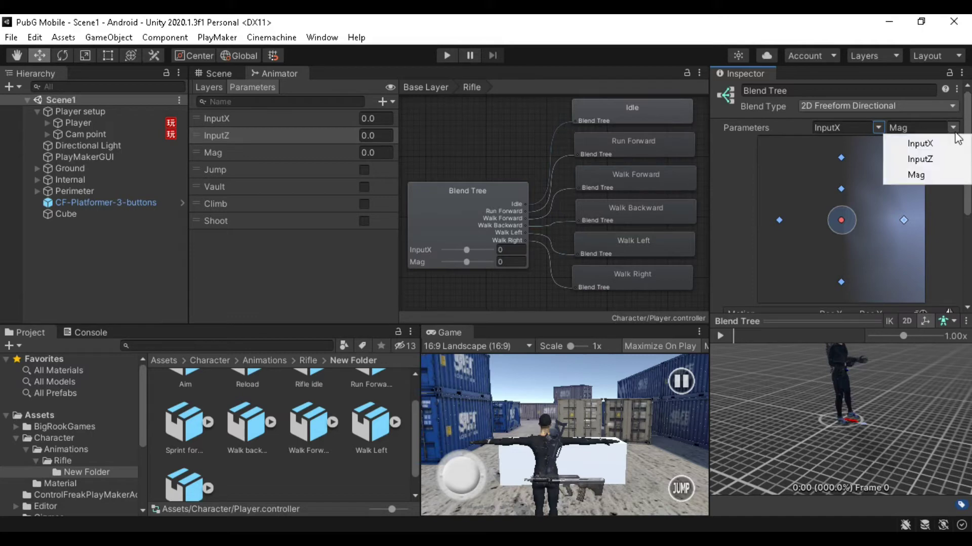
pyautogui.click(943, 158)
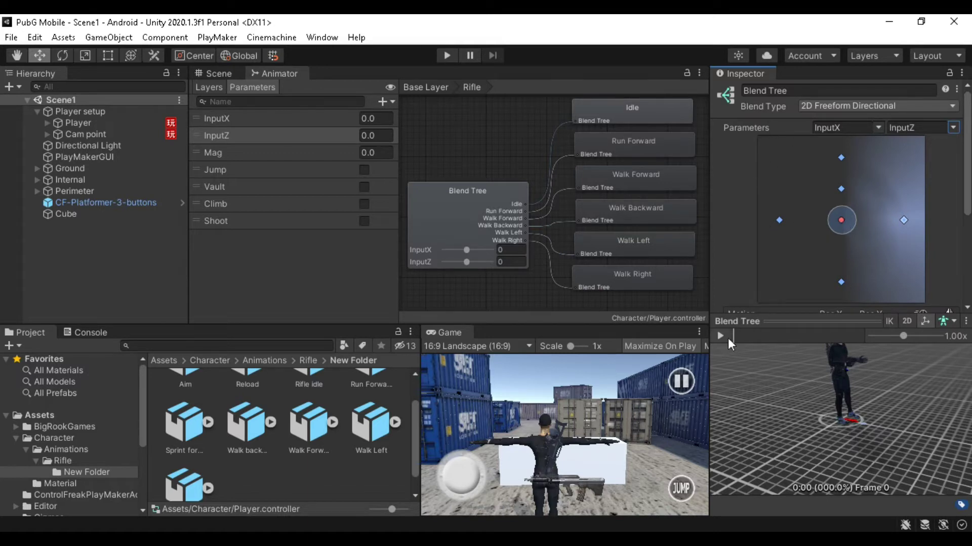
# Preview the Rifle blend tree's animation from behind the character, moving the blend point from idle through walk forward to run forward and back
pyautogui.moveTo(794, 402); pyautogui.dragTo(772, 453)
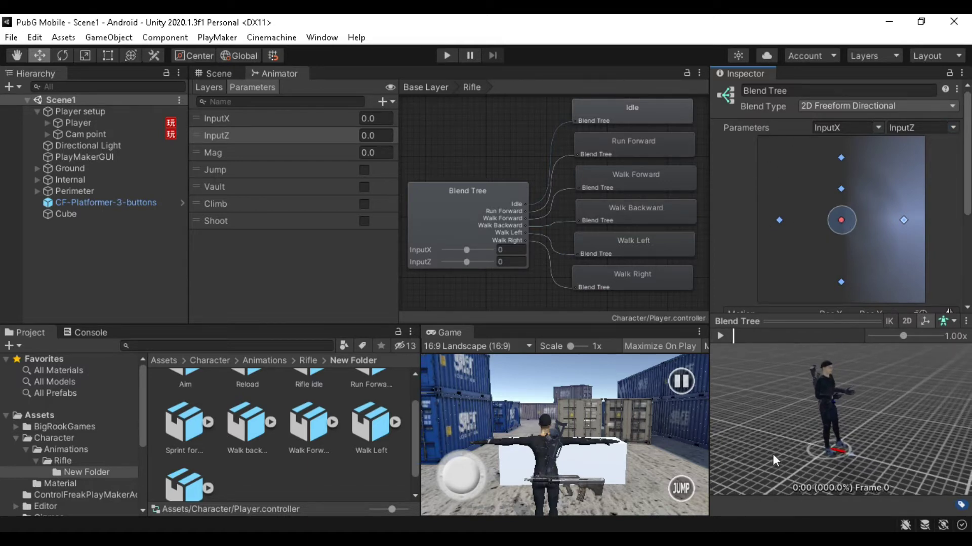
pyautogui.click(727, 342)
pyautogui.moveTo(842, 220)
pyautogui.mouseDown()
pyautogui.moveTo(855, 209)
pyautogui.moveTo(842, 195)
pyautogui.mouseUp()
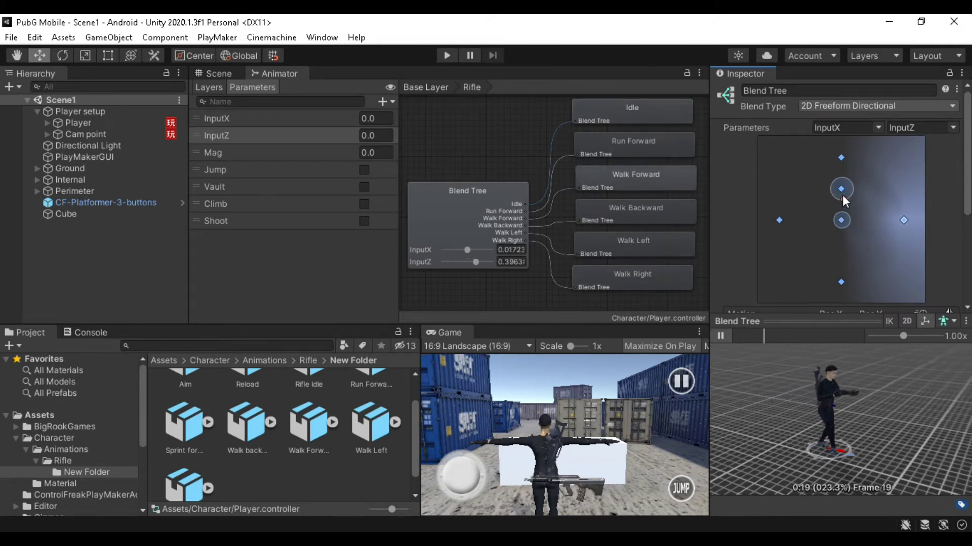
pyautogui.moveTo(842, 195)
pyautogui.mouseDown()
pyautogui.moveTo(837, 162)
pyautogui.moveTo(839, 190)
pyautogui.moveTo(776, 217)
pyautogui.moveTo(907, 220)
pyautogui.moveTo(842, 265)
pyautogui.moveTo(835, 287)
pyautogui.moveTo(841, 222)
pyautogui.mouseUp()
pyautogui.moveTo(881, 399)
pyautogui.mouseDown()
pyautogui.moveTo(928, 397)
pyautogui.moveTo(917, 382)
pyautogui.mouseUp()
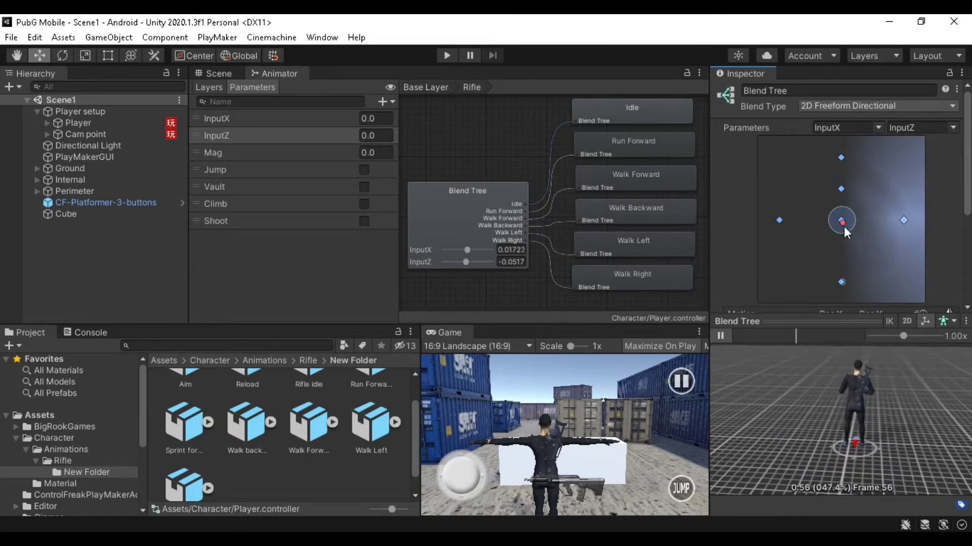
pyautogui.moveTo(841, 217); pyautogui.dragTo(843, 162)
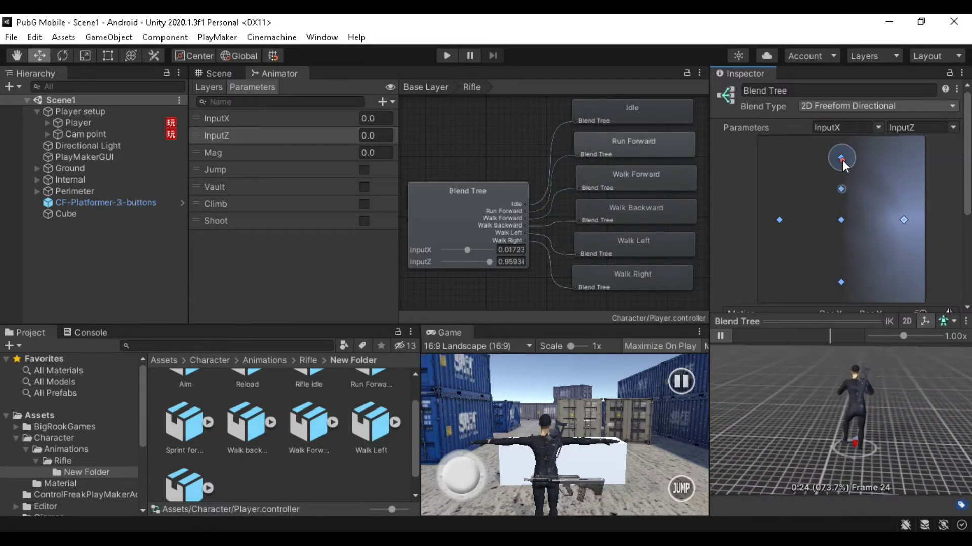
pyautogui.moveTo(842, 160)
pyautogui.mouseDown()
pyautogui.moveTo(842, 219)
pyautogui.moveTo(790, 219)
pyautogui.moveTo(901, 223)
pyautogui.moveTo(847, 217)
pyautogui.moveTo(845, 280)
pyautogui.moveTo(842, 157)
pyautogui.moveTo(841, 281)
pyautogui.moveTo(843, 224)
pyautogui.moveTo(799, 223)
pyautogui.moveTo(840, 222)
pyautogui.mouseUp()
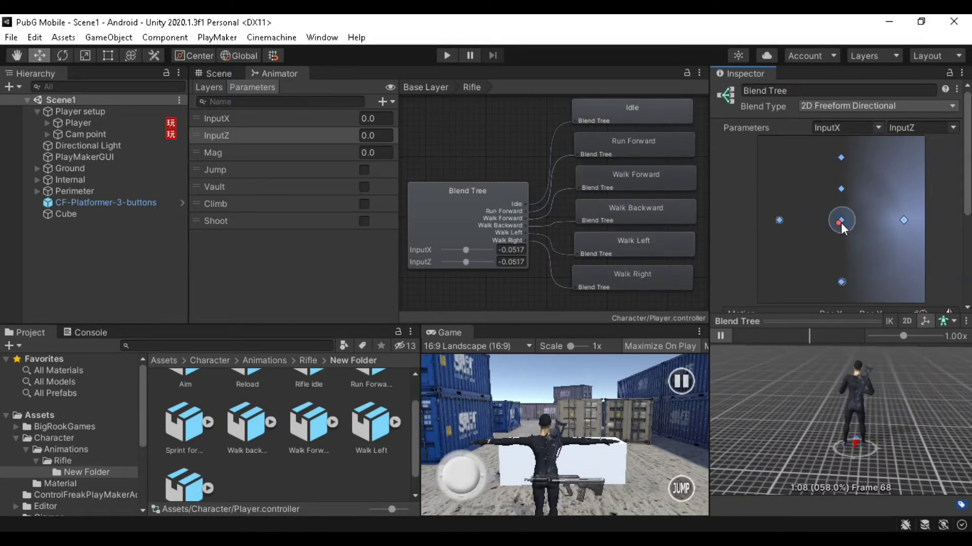
pyautogui.click(721, 336)
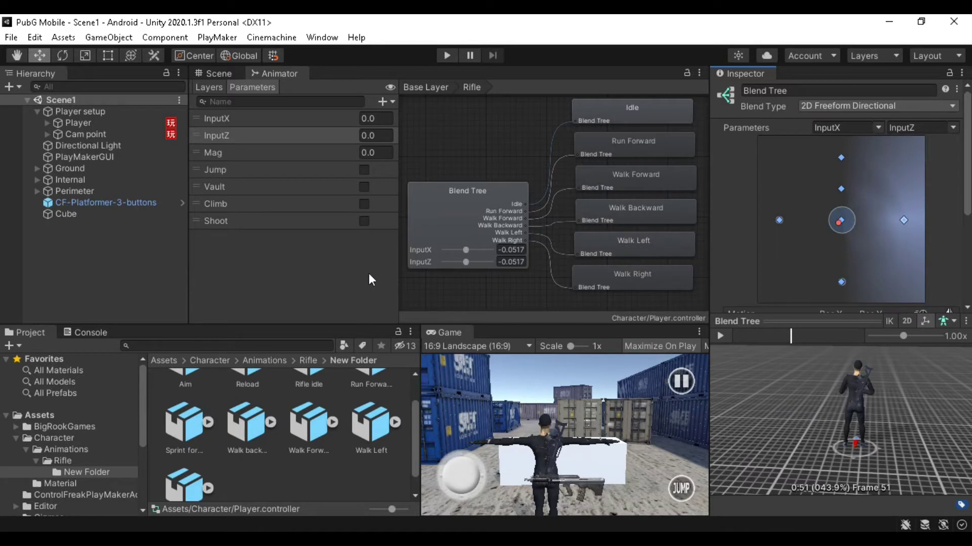
# Return to the Base Layer and make a transition from the Equip state to the Rifle state
pyautogui.click(421, 87)
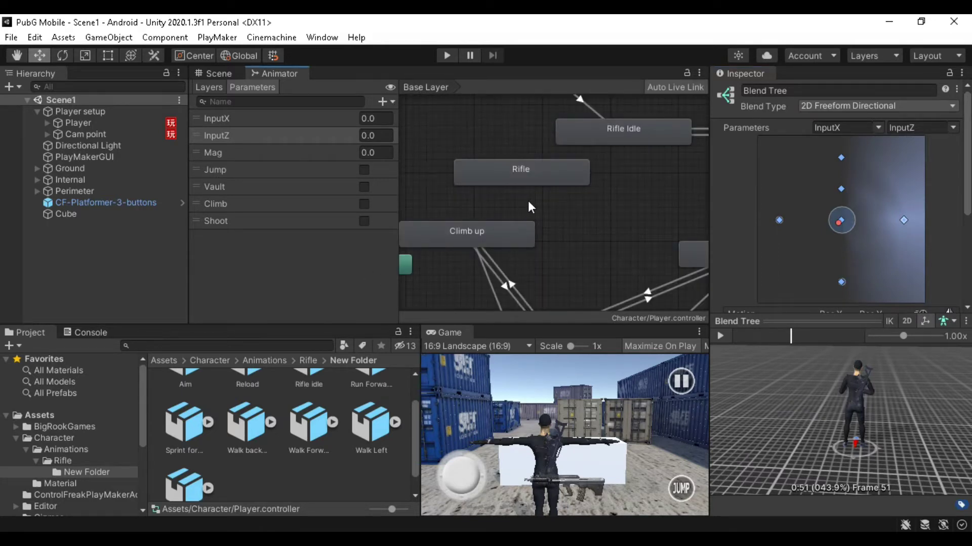
pyautogui.rightClick(568, 108)
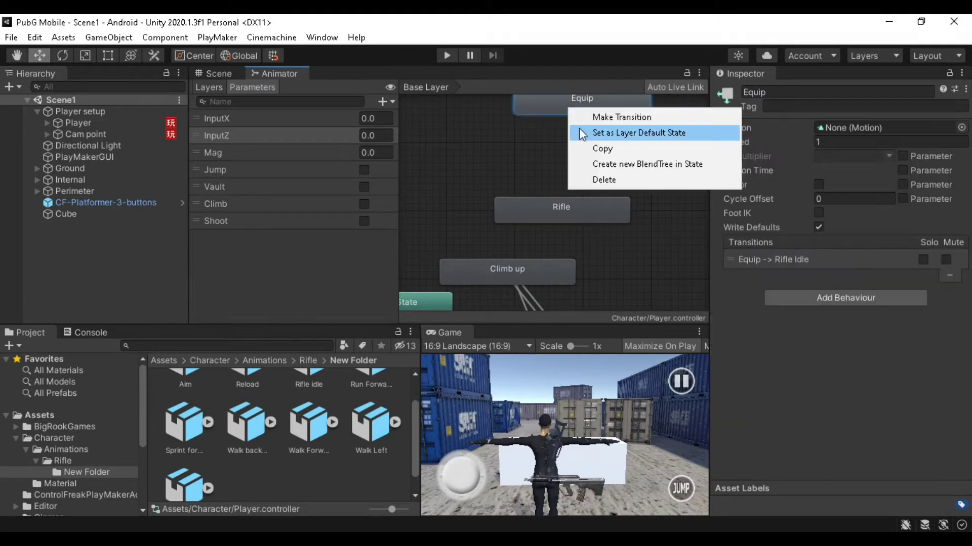
pyautogui.click(591, 118)
pyautogui.click(554, 214)
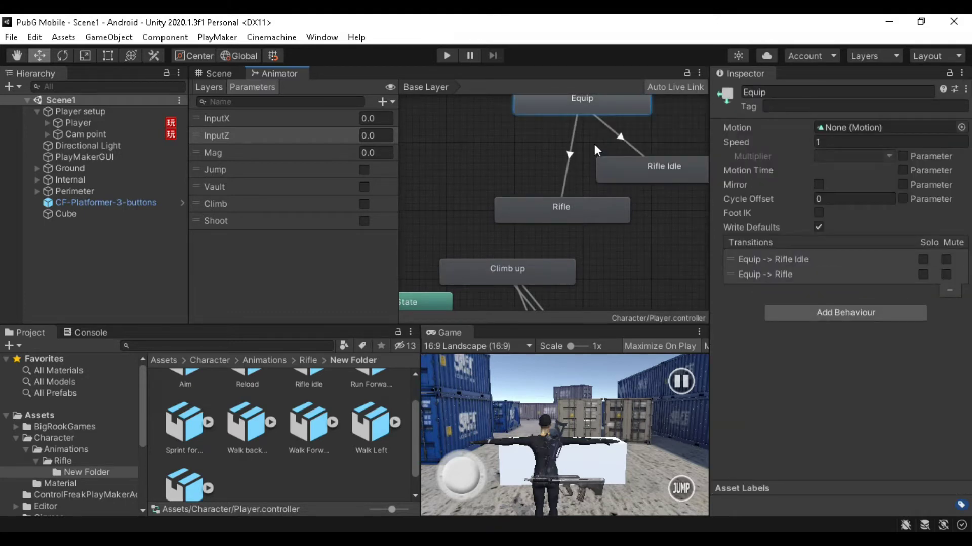
# Delete the transition from Equip to Rifle Idle and align the Equip state directly above the Rifle state
pyautogui.click(621, 137)
pyautogui.press('Delete')
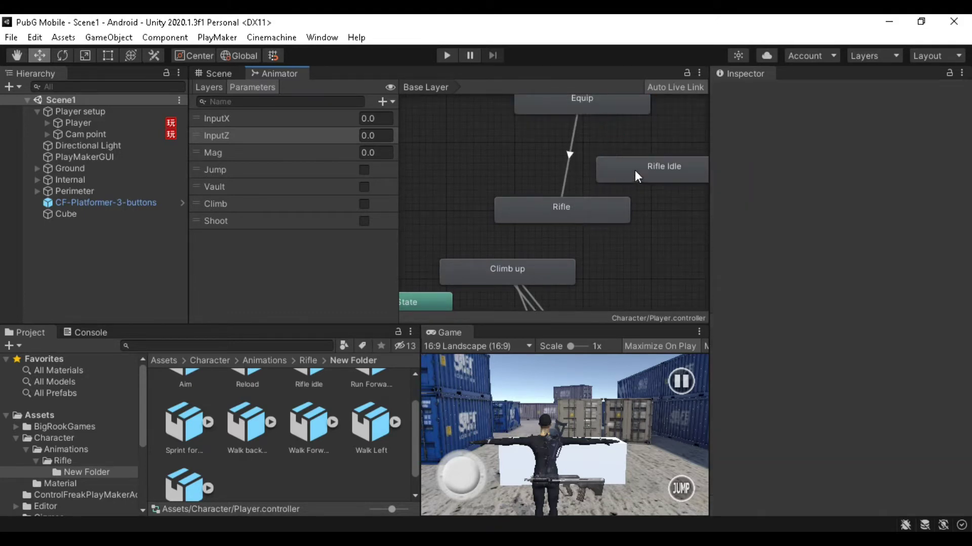
pyautogui.moveTo(665, 224); pyautogui.dragTo(637, 246, button='middle')
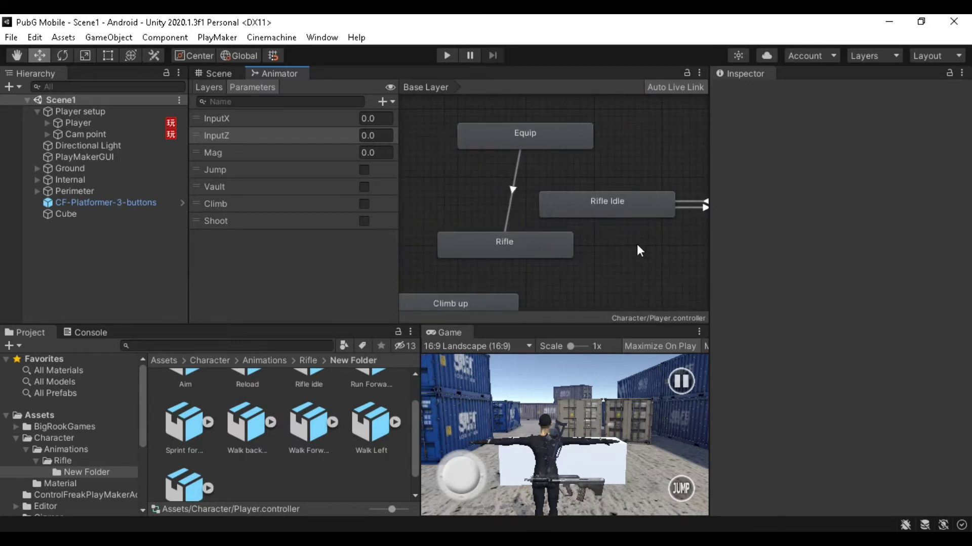
pyautogui.moveTo(526, 140); pyautogui.dragTo(507, 139)
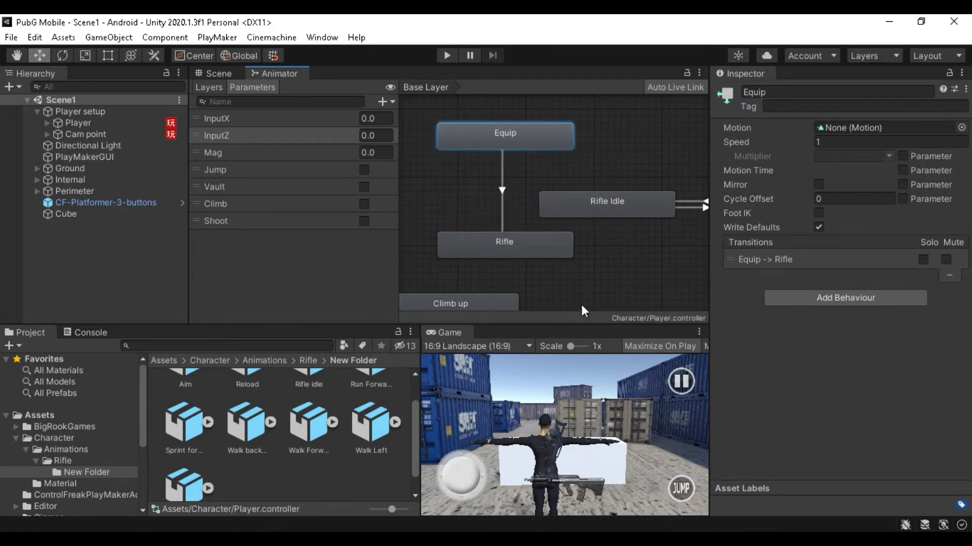
pyautogui.moveTo(575, 281); pyautogui.dragTo(640, 238, button='middle')
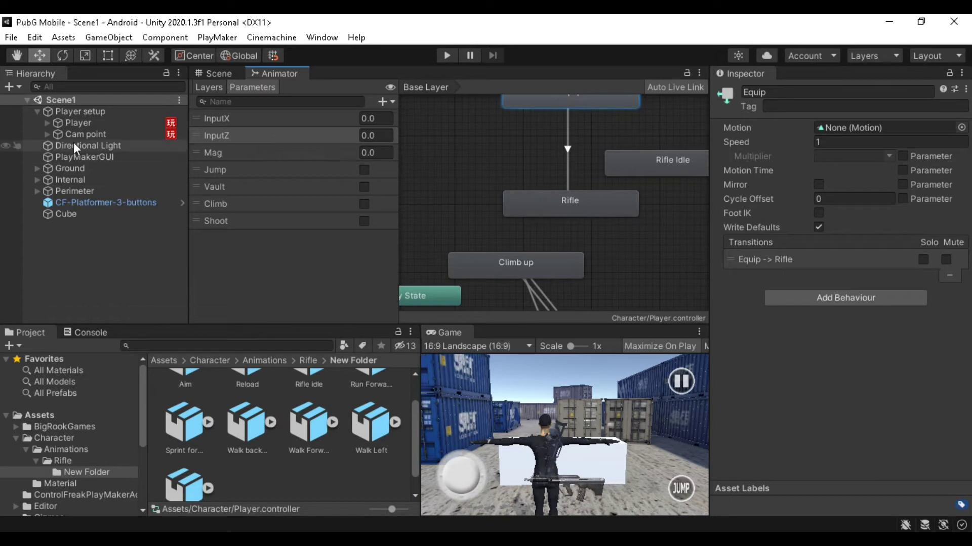
# Open the Player object's Controls FSM for editing in PlayMaker
pyautogui.click(80, 124)
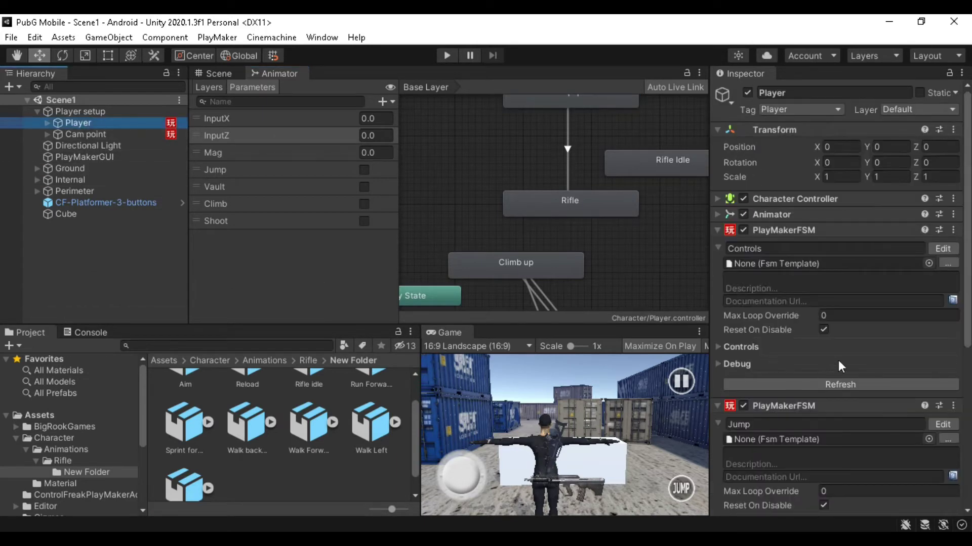
pyautogui.click(942, 249)
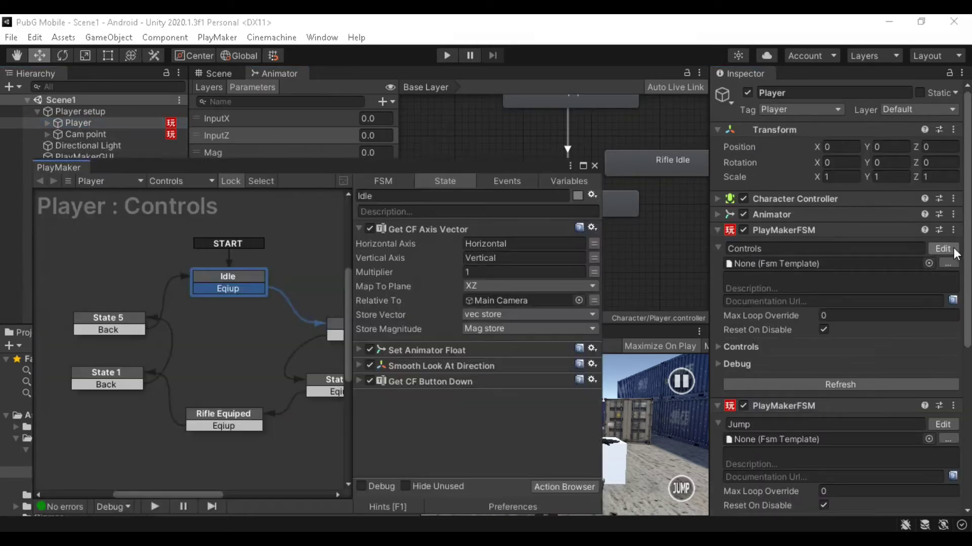
pyautogui.moveTo(269, 325); pyautogui.dragTo(237, 329, button='middle')
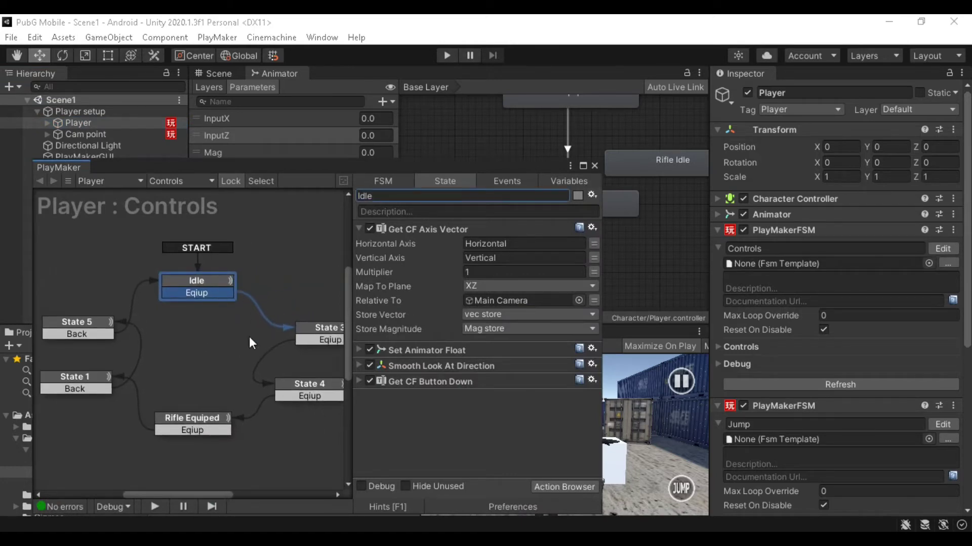
# Add two Get CF Axis actions to the Idle state, above its Get CF Axis Vector action
pyautogui.click(439, 227)
pyautogui.click(559, 487)
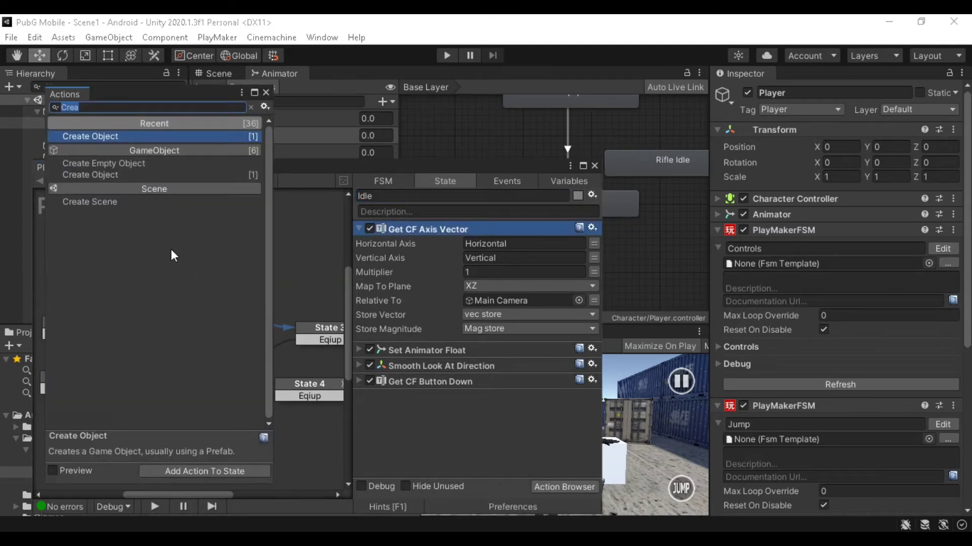
pyautogui.write('get')
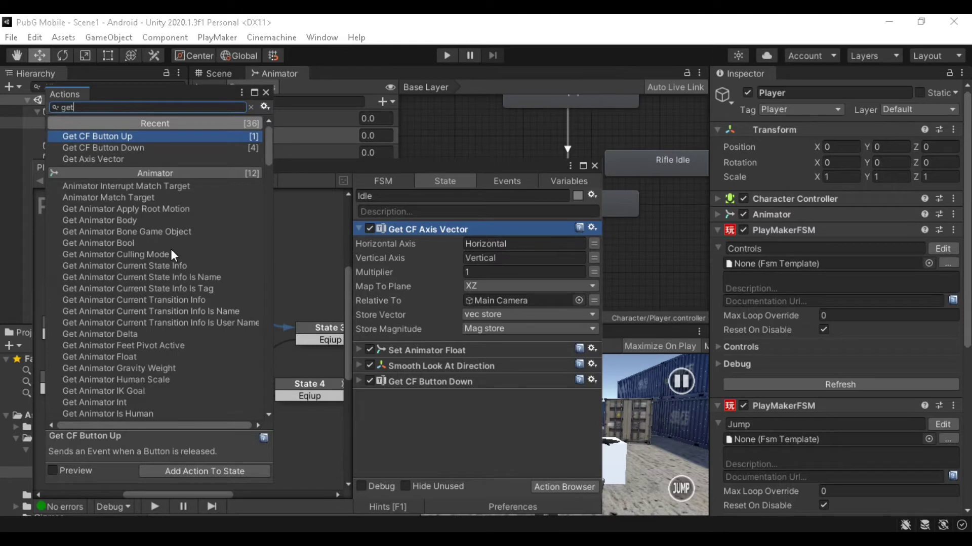
pyautogui.write(' c')
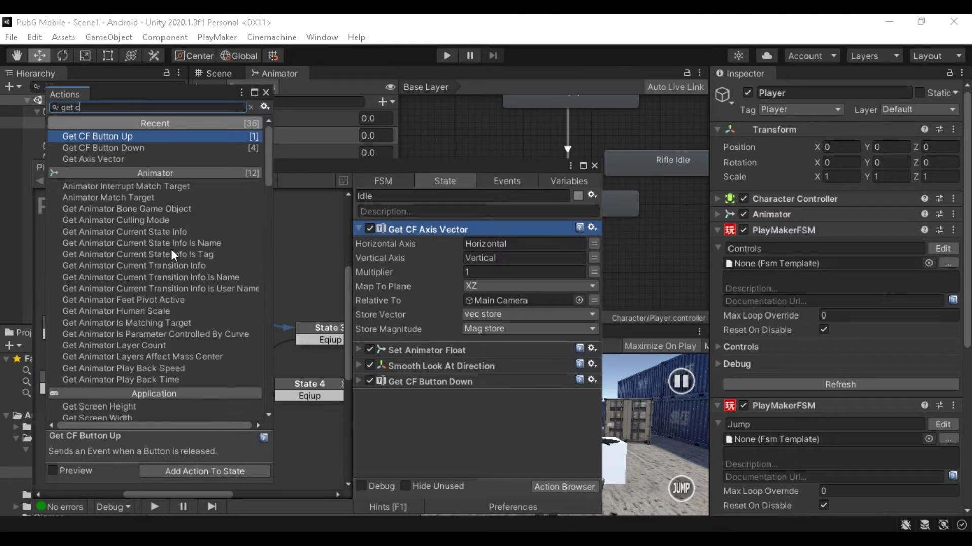
pyautogui.write('f')
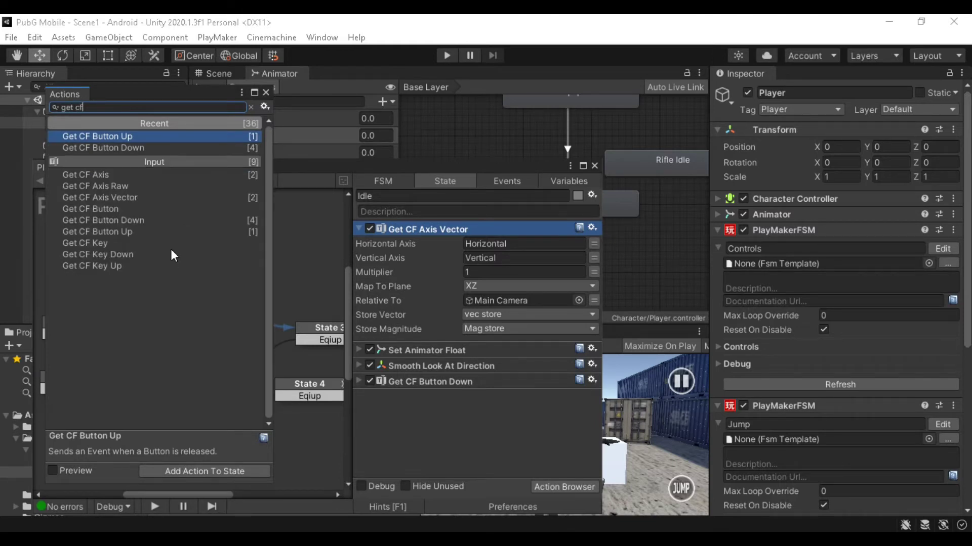
pyautogui.click(81, 174)
pyautogui.doubleClick(81, 174)
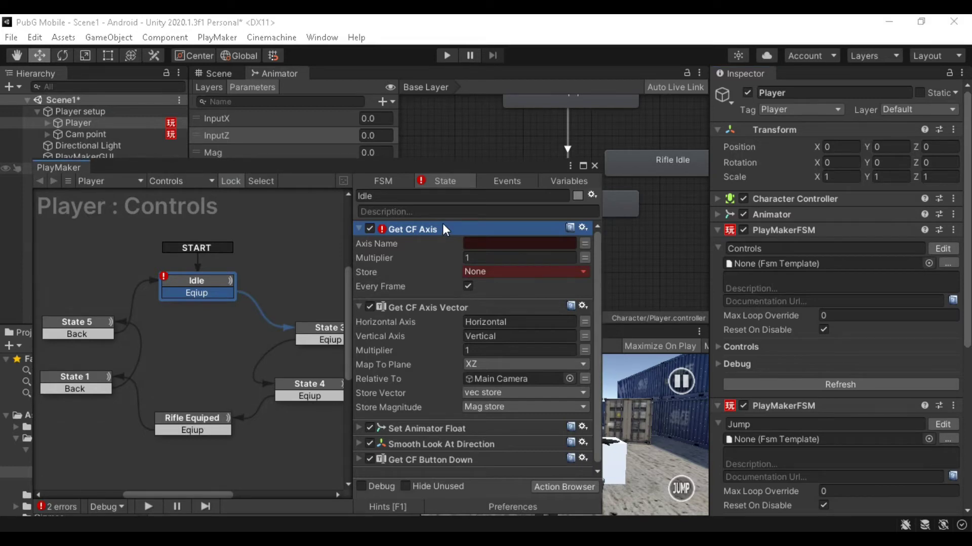
pyautogui.hotkey('ctrl', 'v')
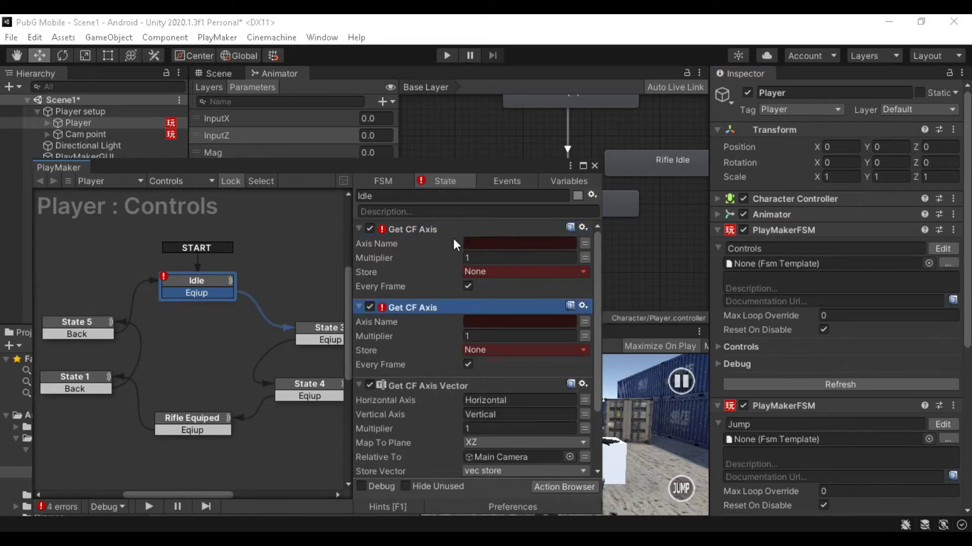
# In the first Get CF Axis action, set Axis Name to Horizontal and store the value in a new variable named InputX
pyautogui.click(505, 401)
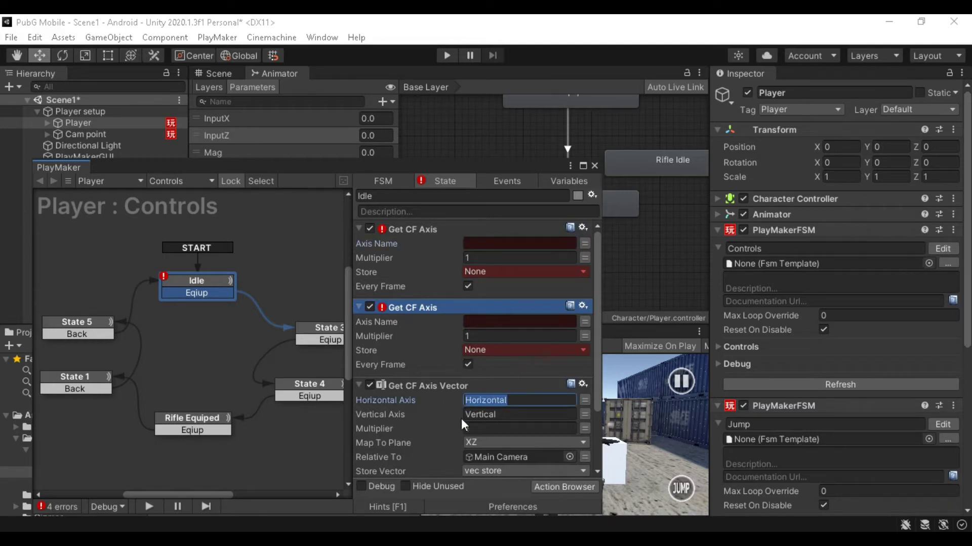
pyautogui.click(500, 243)
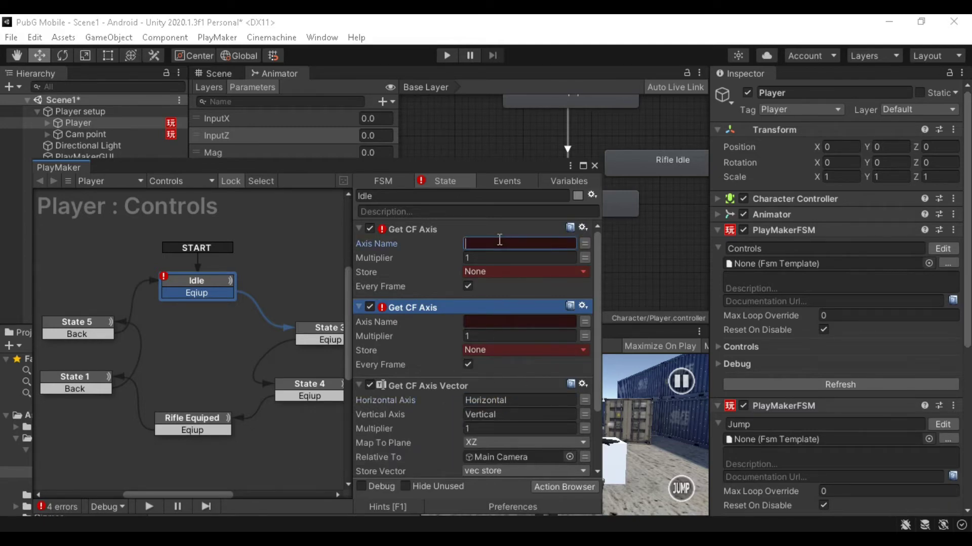
pyautogui.write('Horizontal')
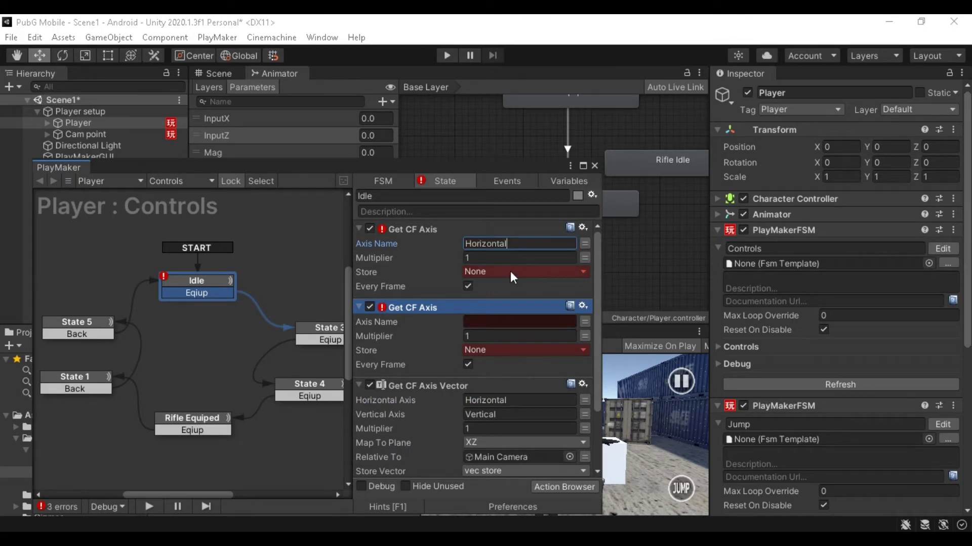
pyautogui.click(510, 272)
pyautogui.click(512, 325)
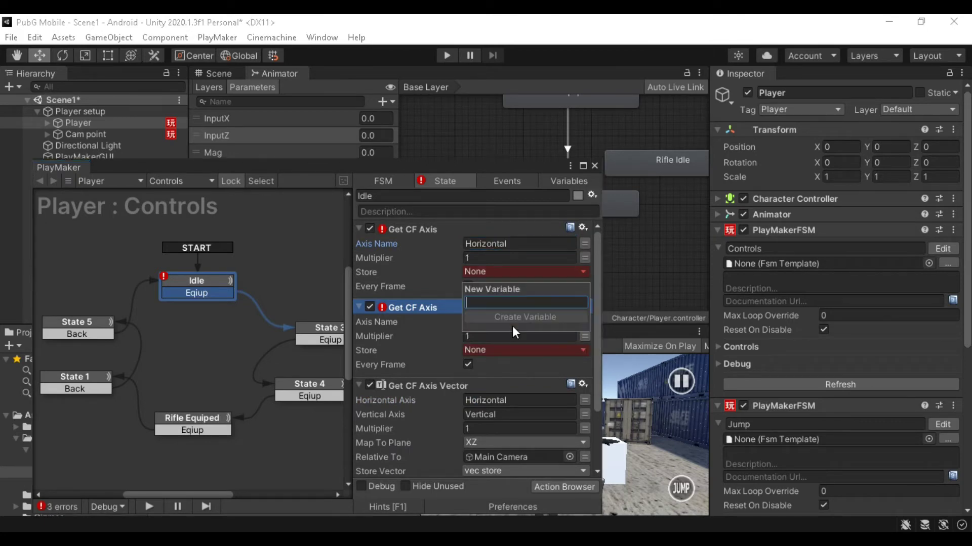
pyautogui.write('I')
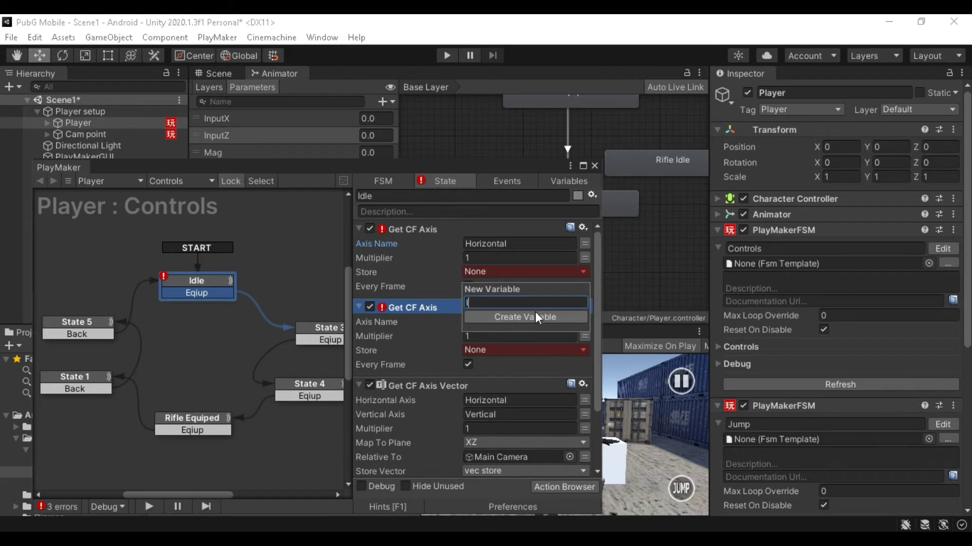
pyautogui.write('nputX')
pyautogui.click(550, 314)
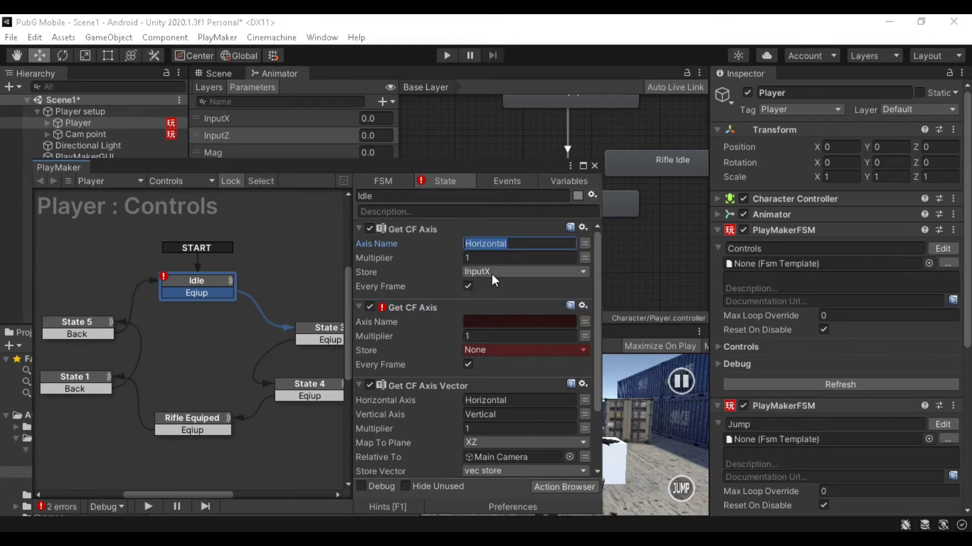
# In the second Get CF Axis action, set Axis Name to Vertical and store the value in a new variable named InputZ
pyautogui.scroll(-1, 436, 377)
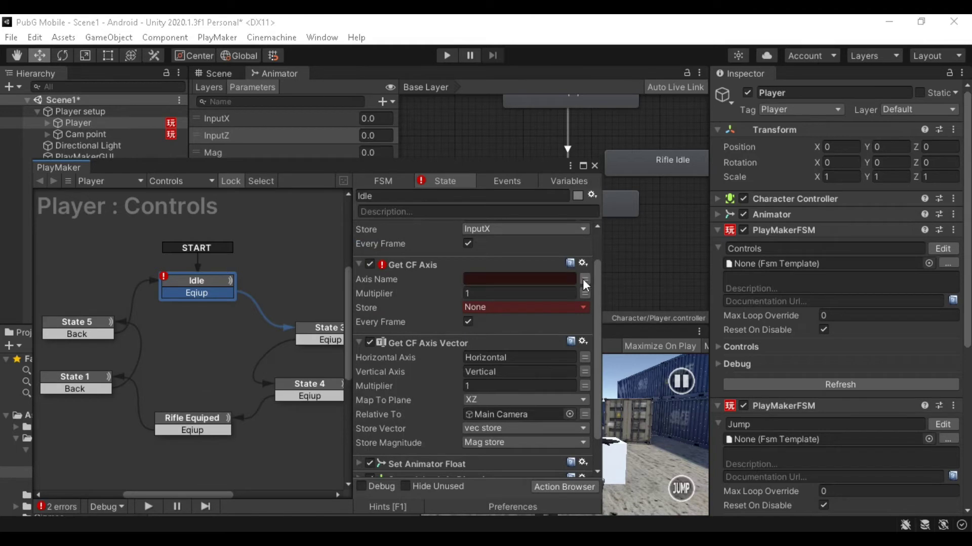
pyautogui.doubleClick(481, 372)
pyautogui.hotkey('ctrl', 'c')
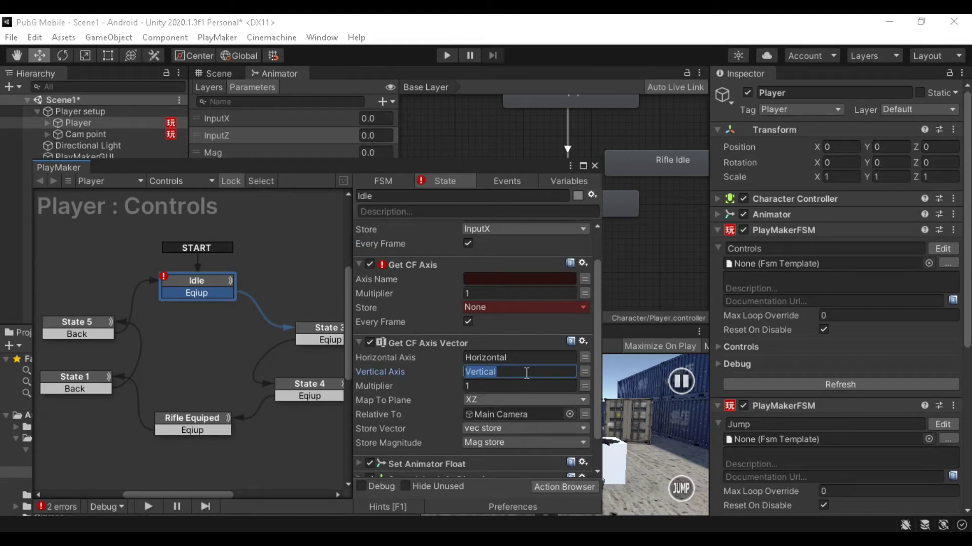
pyautogui.click(503, 279)
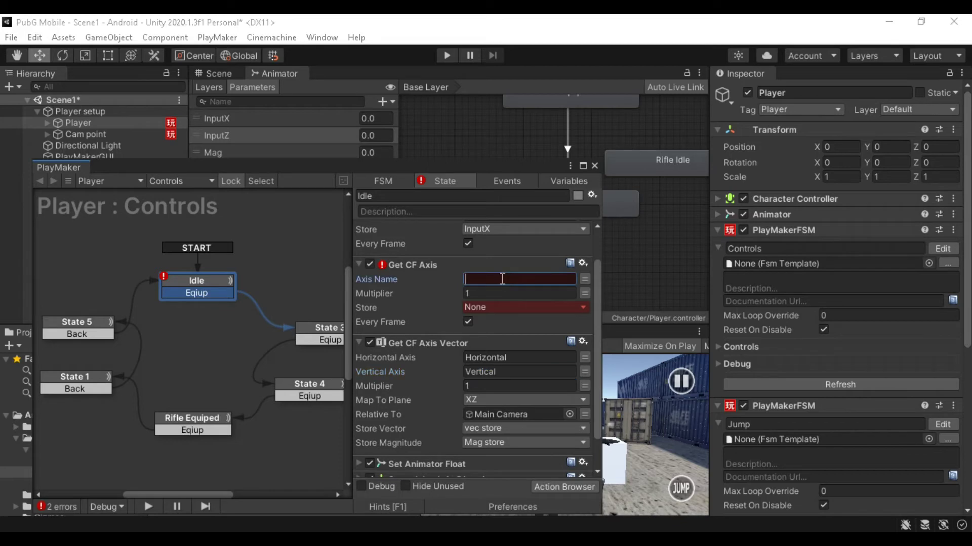
pyautogui.hotkey('ctrl', 'v')
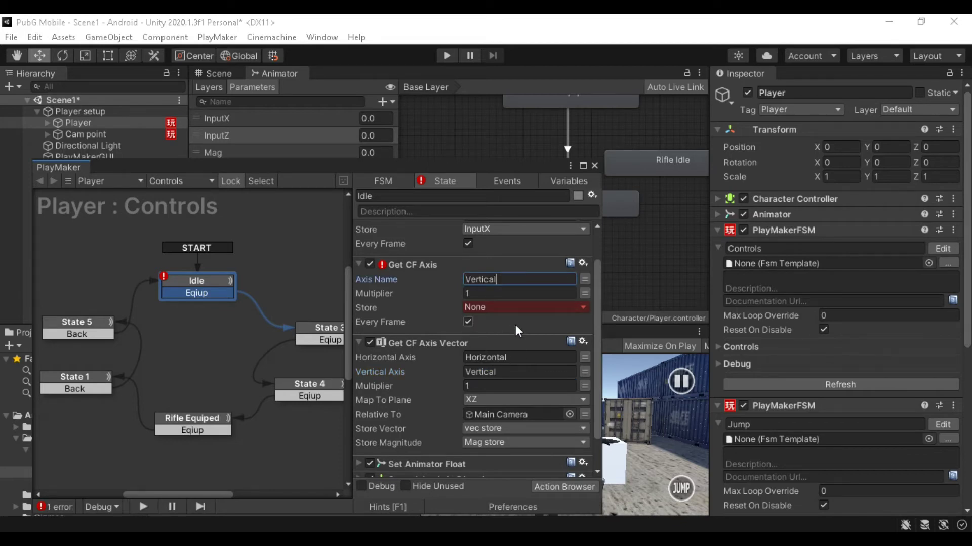
pyautogui.click(518, 309)
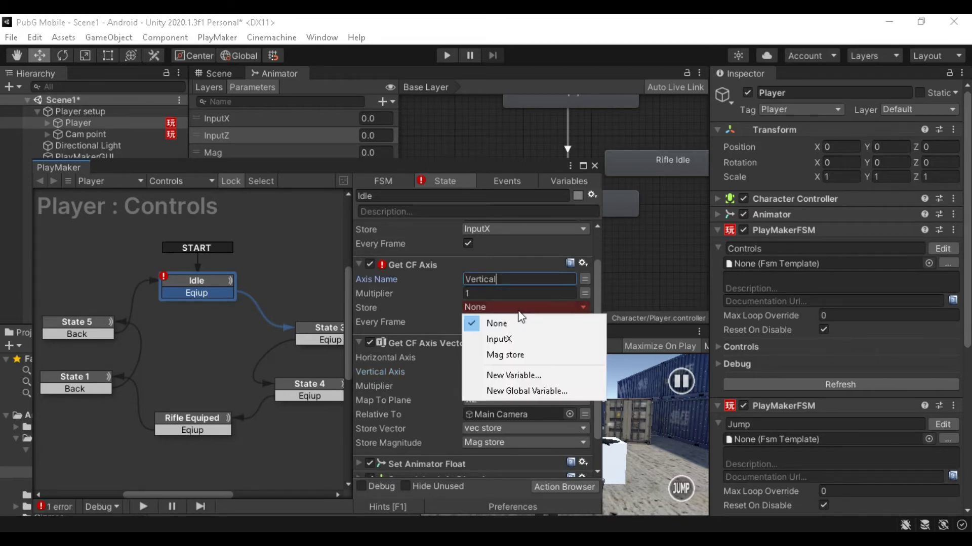
pyautogui.click(508, 373)
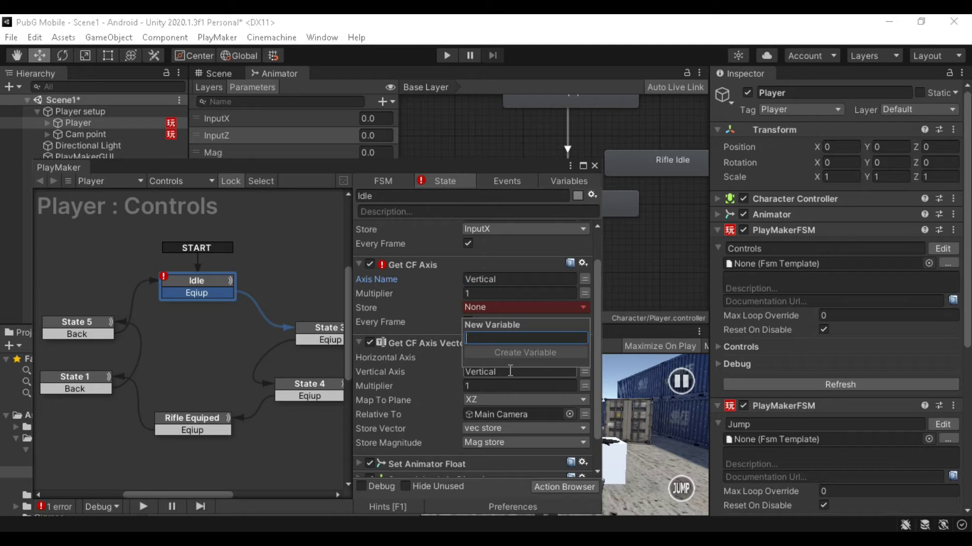
pyautogui.write('Inp')
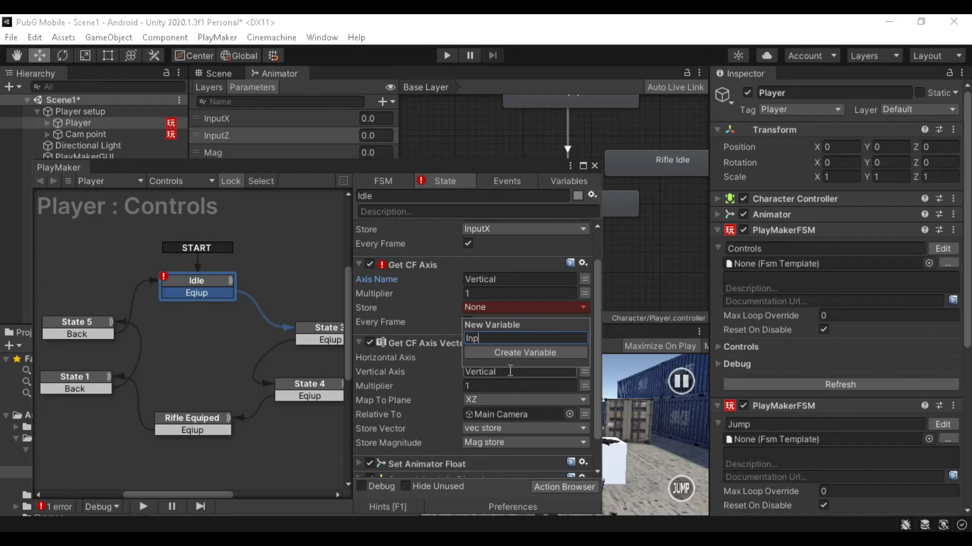
pyautogui.write('utZ')
pyautogui.press('Return')
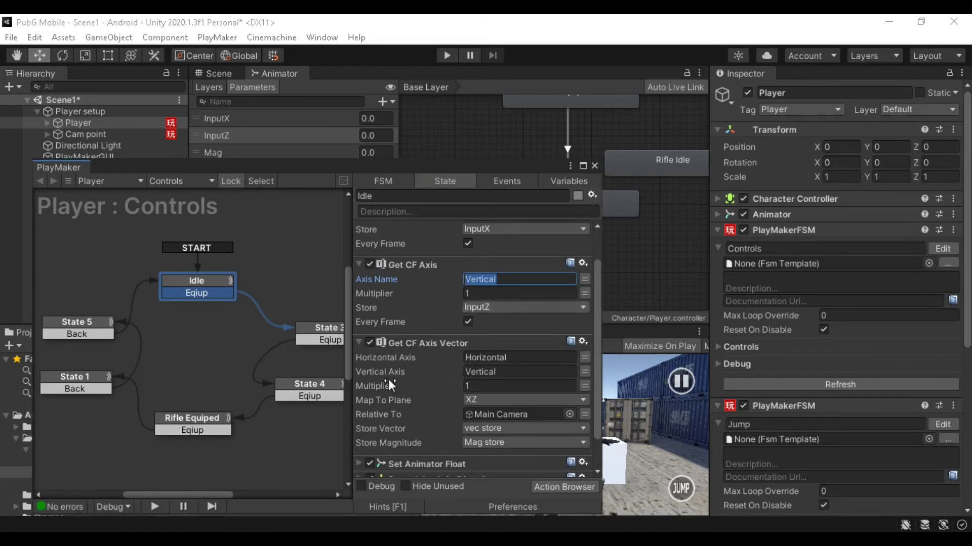
# Expand the Idle state's Set Animator Float action for Mag and duplicate it directly below the original
pyautogui.scroll(-2, 388, 381)
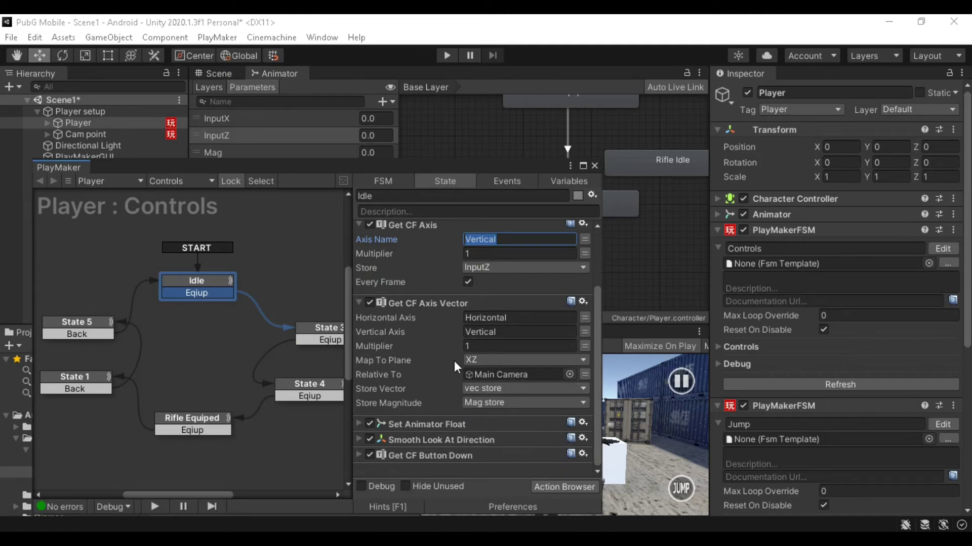
pyautogui.click(357, 424)
pyautogui.scroll(-3, 414, 374)
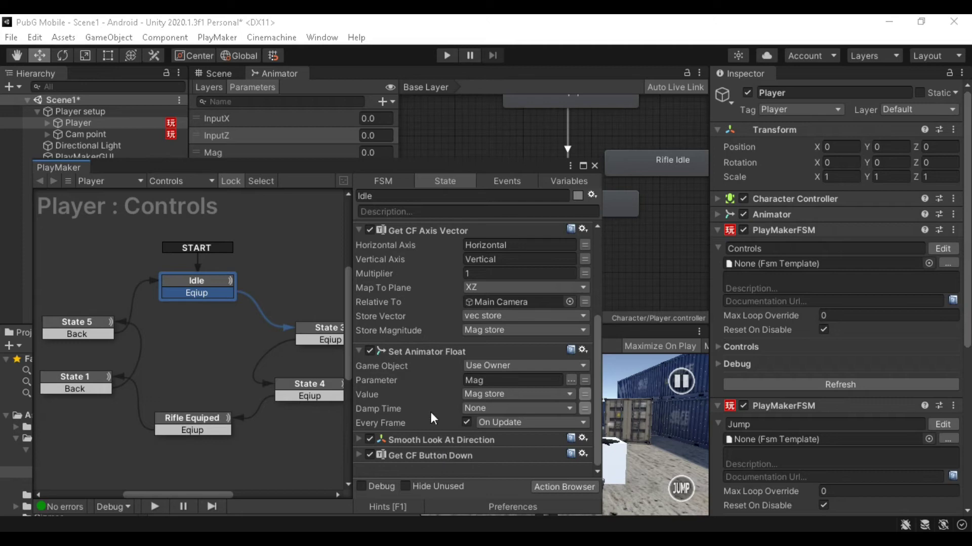
pyautogui.click(428, 352)
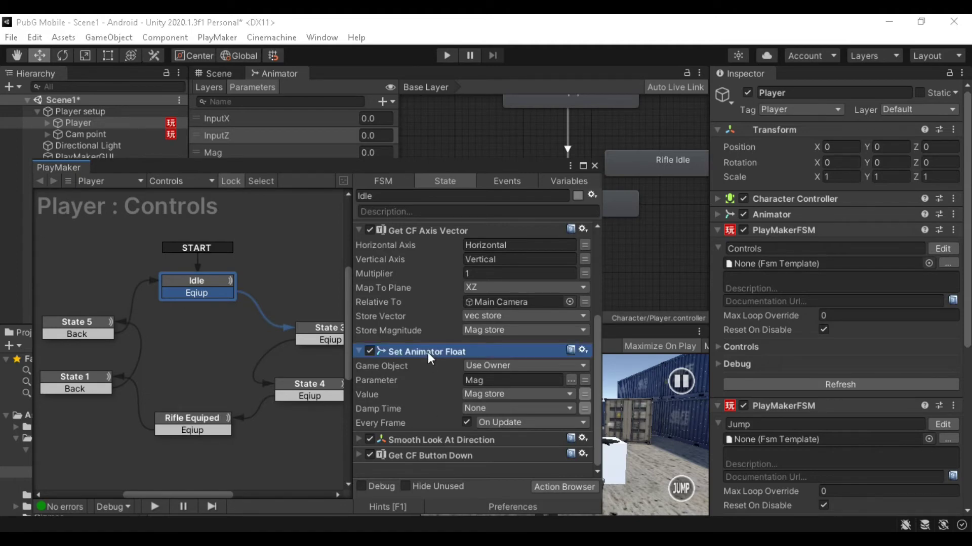
pyautogui.hotkey('ctrl', 'c')
pyautogui.hotkey('ctrl', 'v')
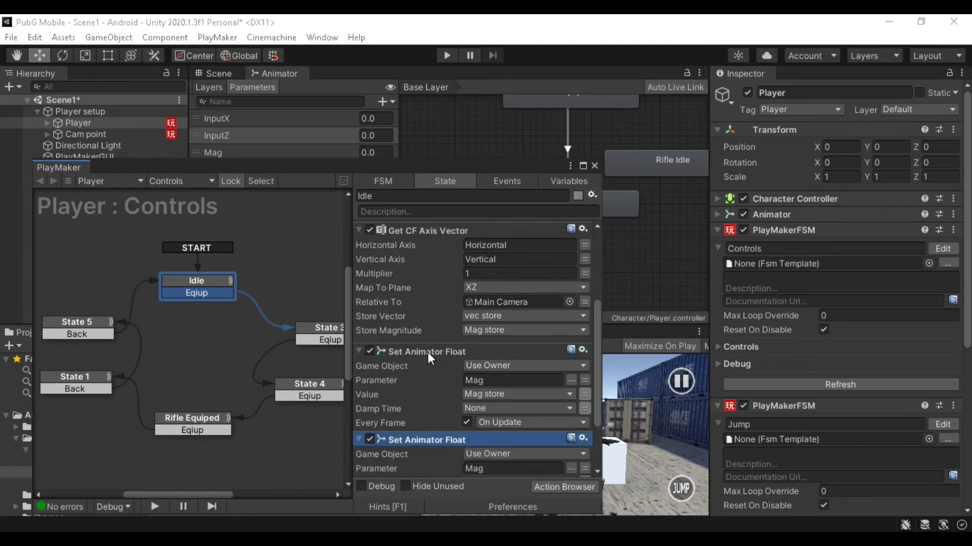
# Try to pick the duplicated Set Animator Float action's parameter from the animator's parameter list
pyautogui.scroll(-2, 436, 384)
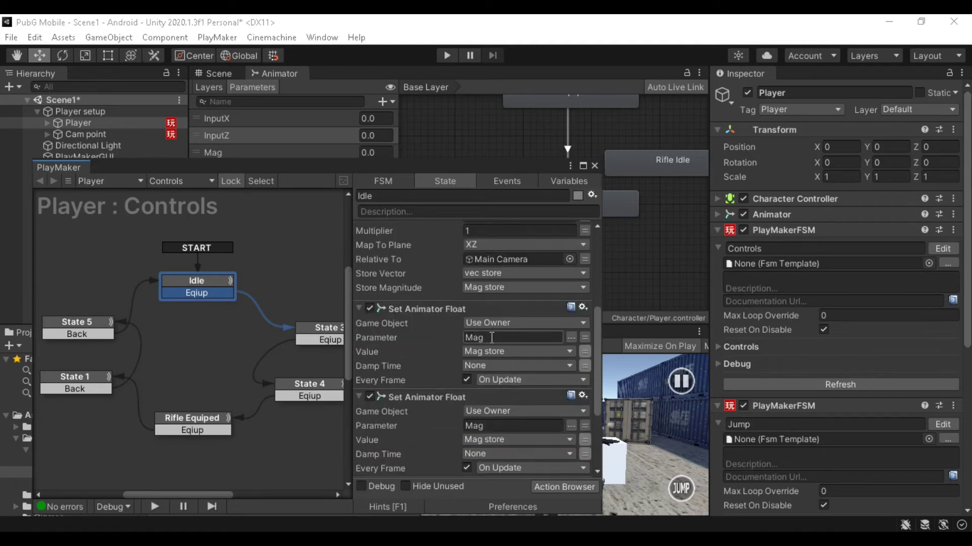
pyautogui.click(571, 426)
pyautogui.click(536, 426)
pyautogui.click(521, 426)
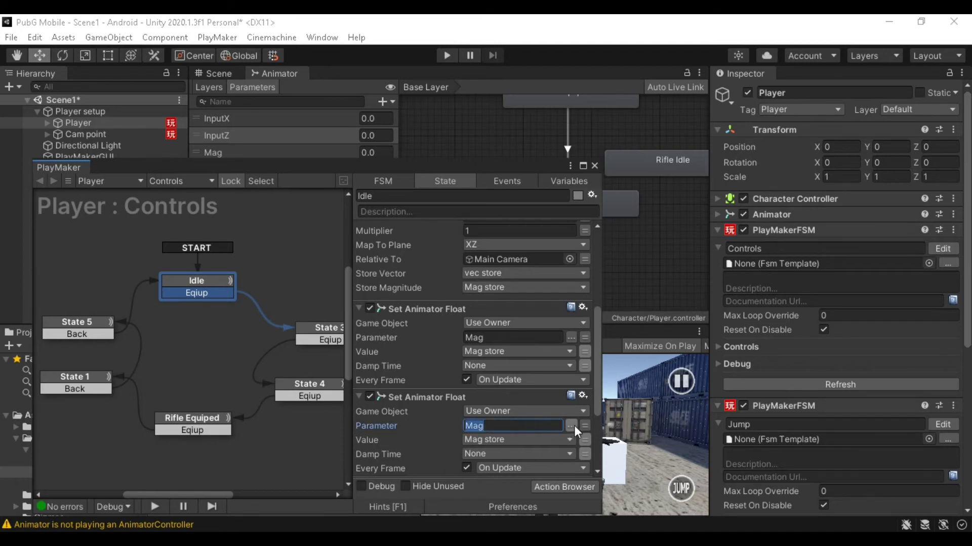
pyautogui.click(571, 426)
pyautogui.click(552, 427)
# Add a second copy of Set Animator Float and set the two copies' values to the InputX and InputZ variables
pyautogui.hotkey('ctrl', 'd')
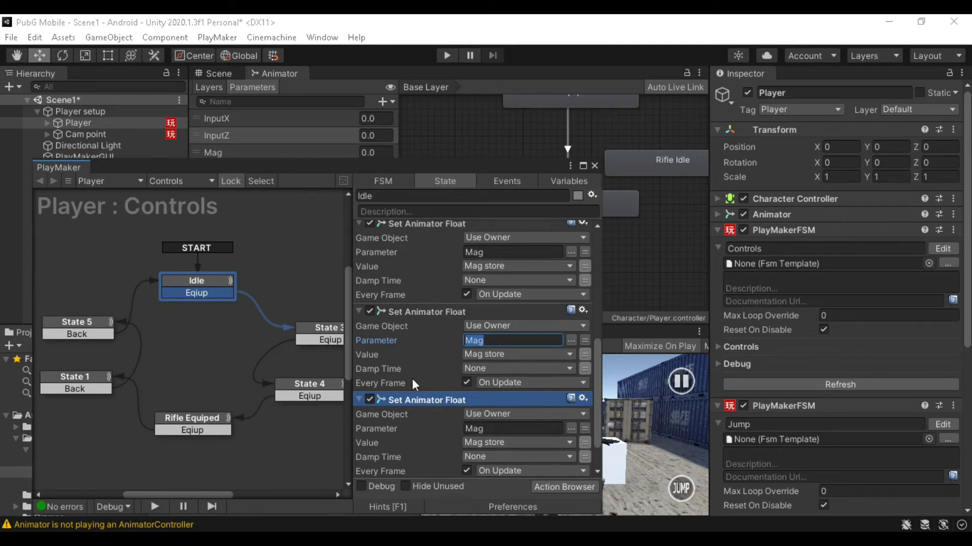
pyautogui.click(521, 352)
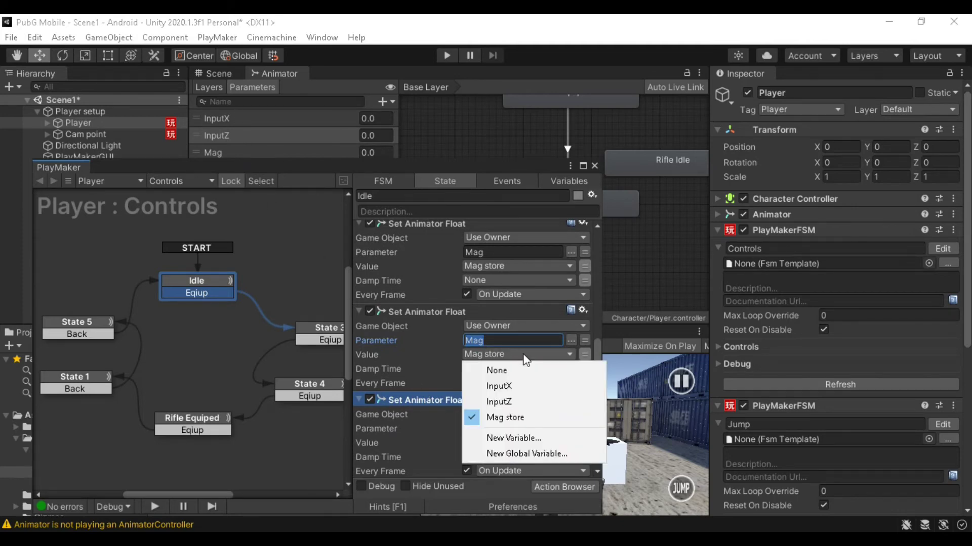
pyautogui.click(516, 387)
pyautogui.click(515, 442)
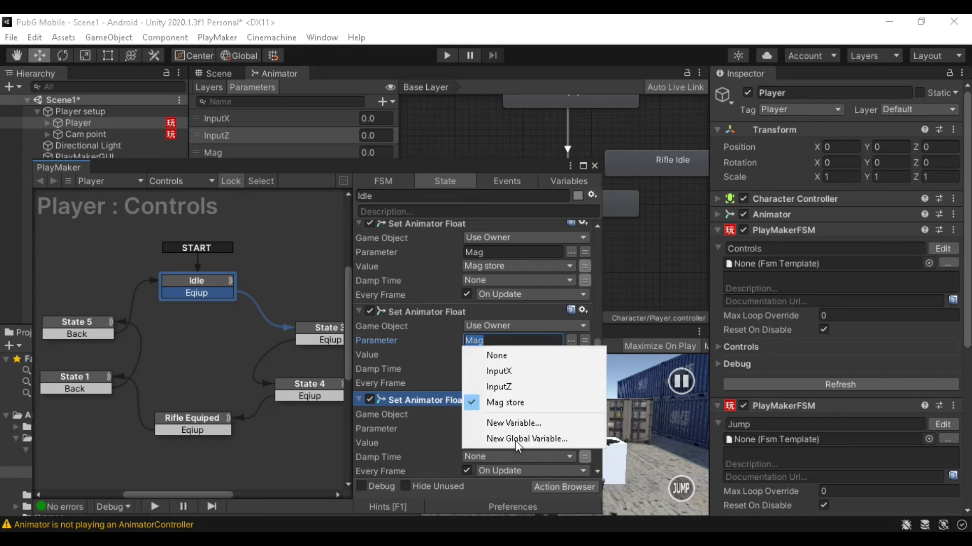
pyautogui.click(500, 387)
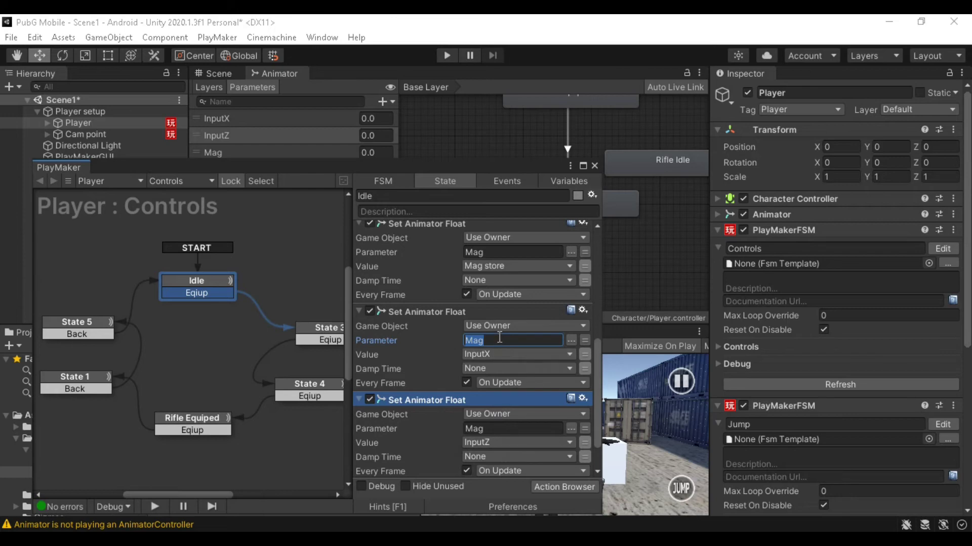
# Set the Parameter of the two copied Set Animator Float actions to InputX and InputZ, matching their values
pyautogui.scroll(3, 498, 347)
pyautogui.click(500, 410)
pyautogui.doubleClick(504, 410)
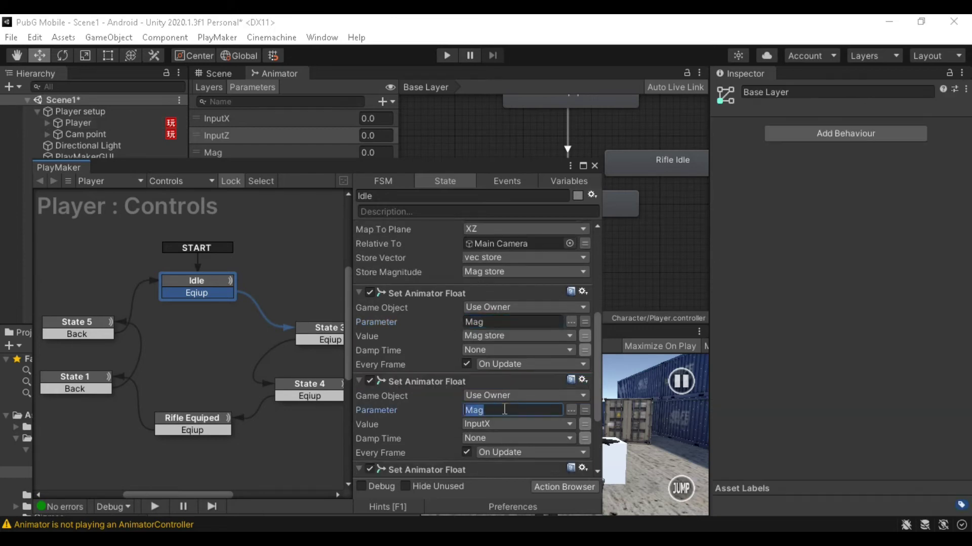
pyautogui.write('InputX')
pyautogui.scroll(-2, 451, 428)
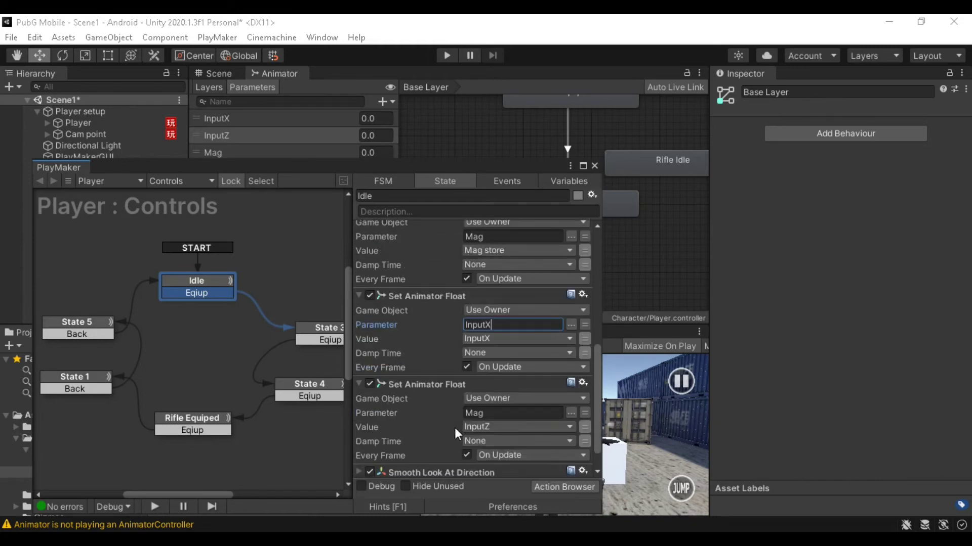
pyautogui.click(500, 411)
pyautogui.write('InputZ')
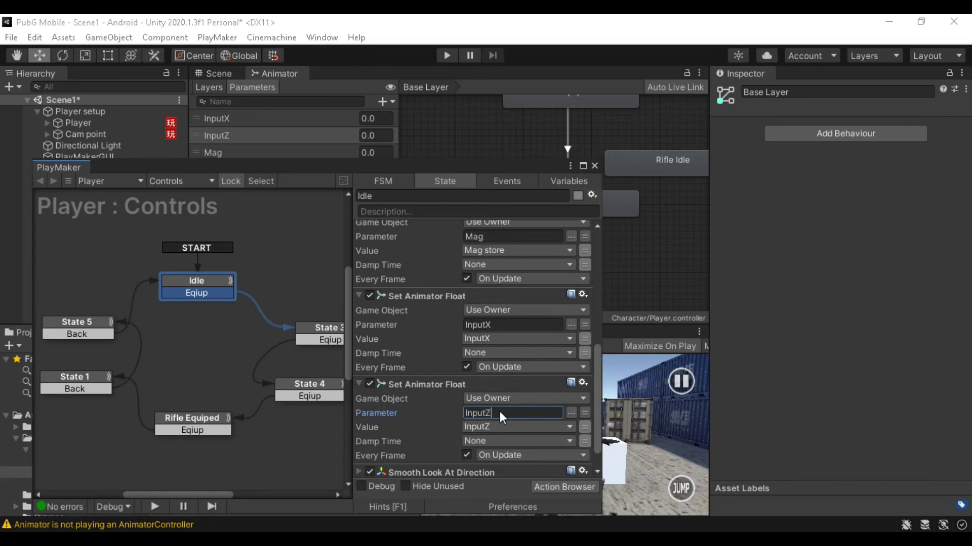
# Open the Rifle Equiped state and expand its Get CF Axis Vector and Set Animator Float actions to review them
pyautogui.scroll(-1, 448, 424)
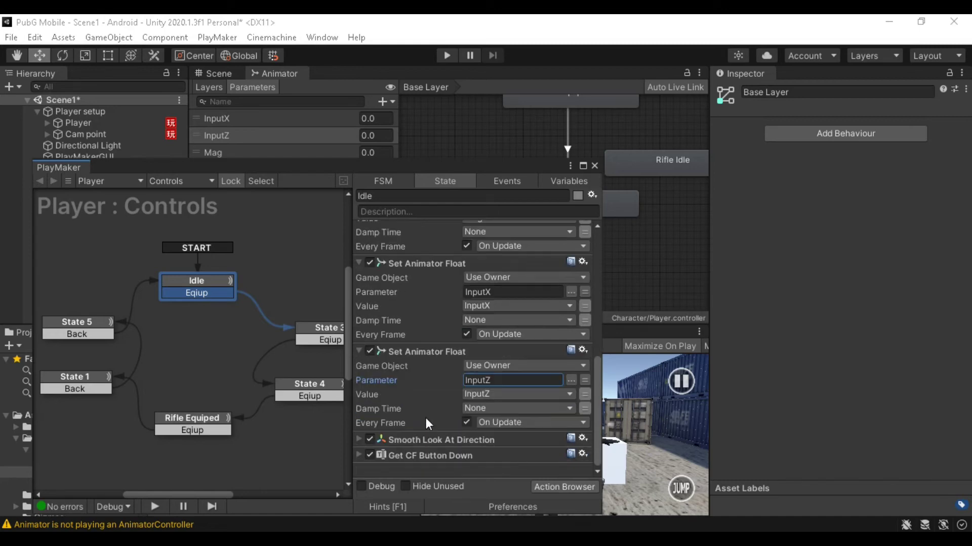
pyautogui.click(205, 417)
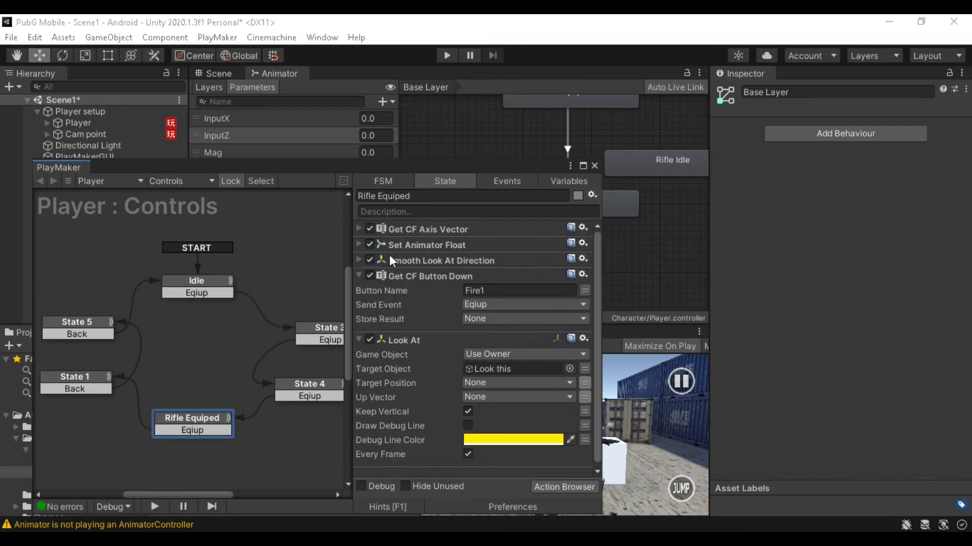
pyautogui.click(358, 229)
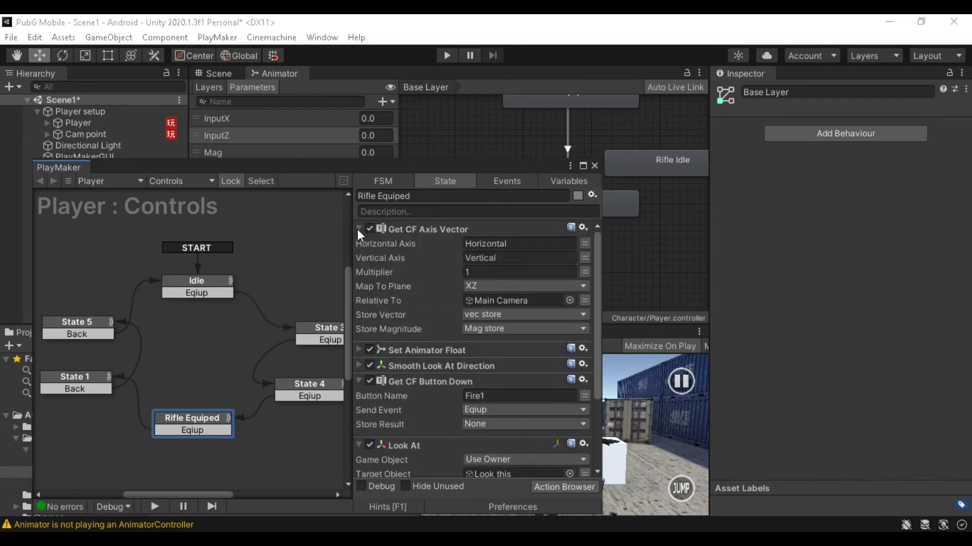
pyautogui.click(358, 349)
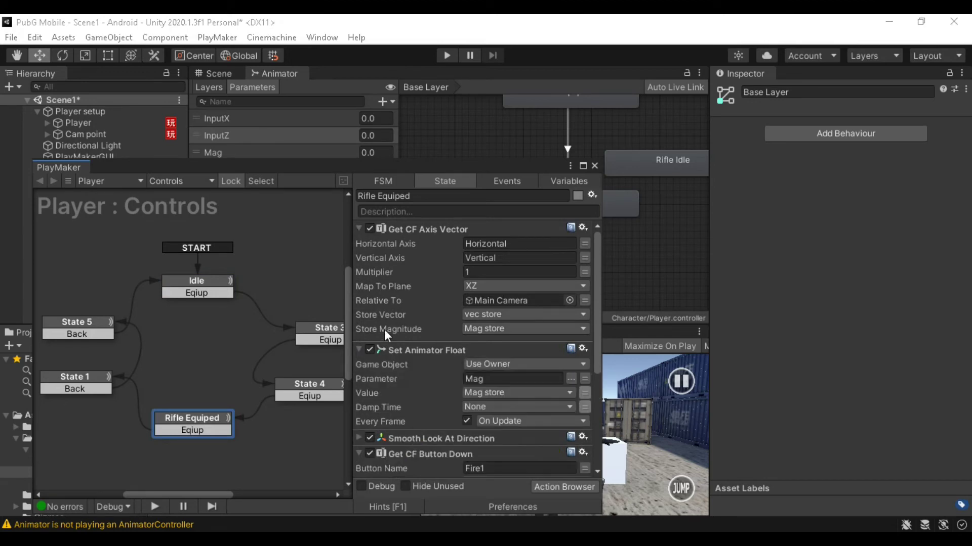
pyautogui.scroll(-5, 379, 370)
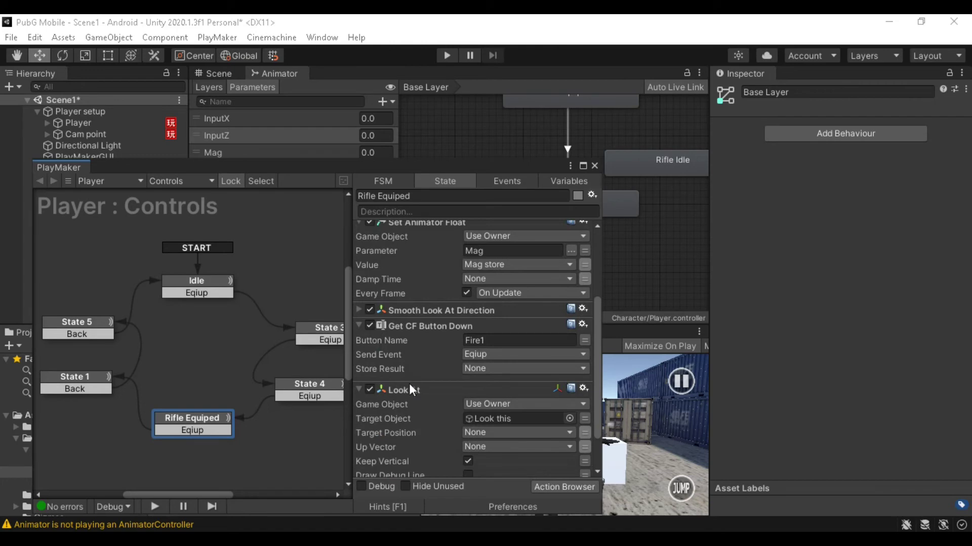
pyautogui.scroll(2, 409, 384)
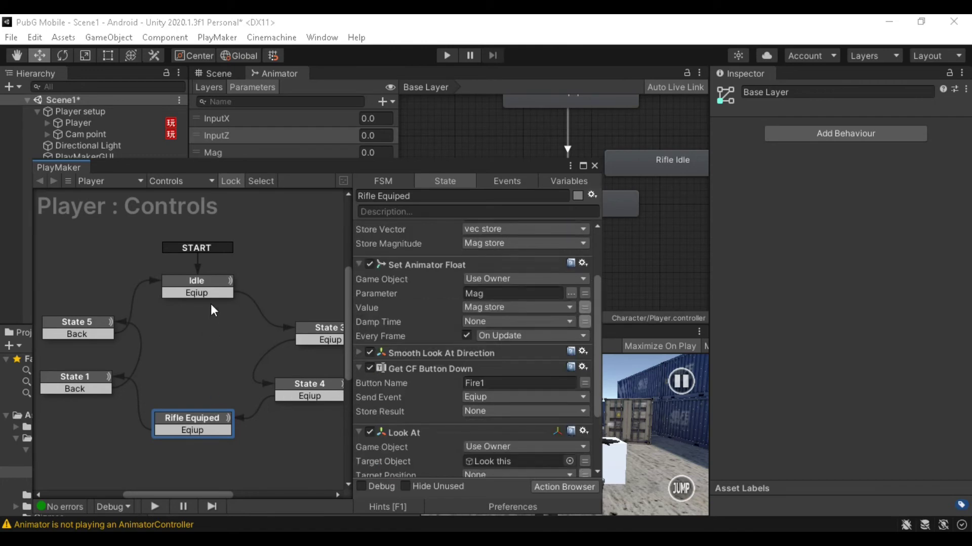
# Copy Idle's two Get CF Axis actions and its InputX and InputZ Set Animator Float actions into Rifle Equiped, below Get CF Axis Vector
pyautogui.click(210, 282)
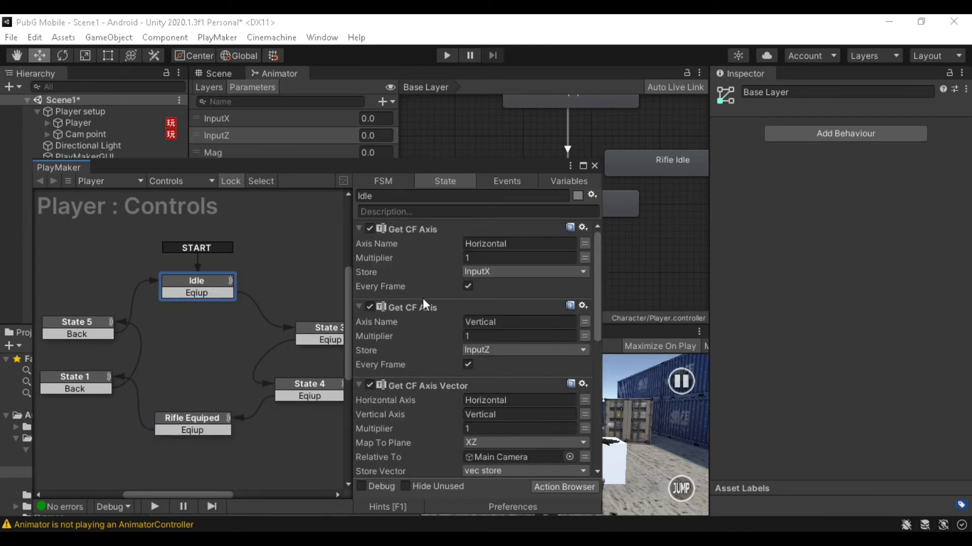
pyautogui.click(423, 229)
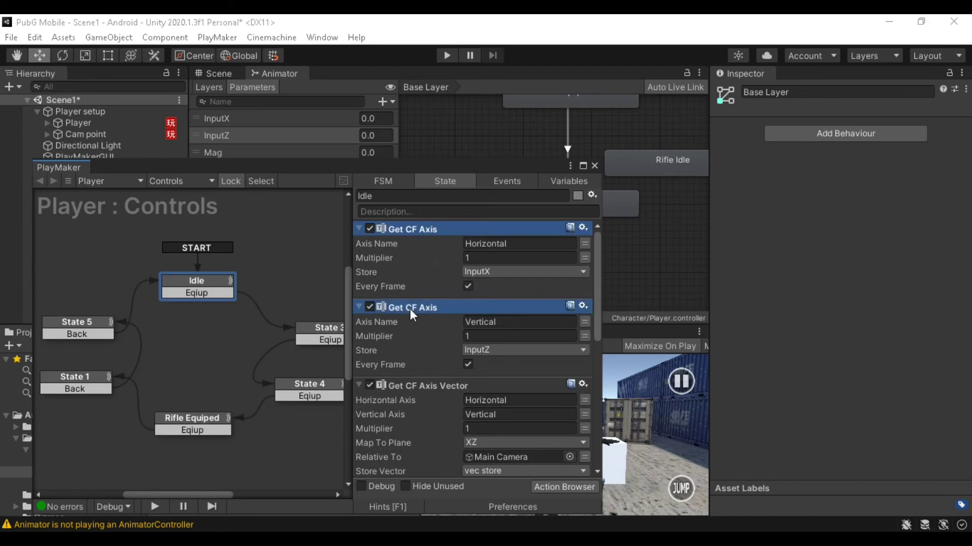
pyautogui.scroll(-5, 453, 371)
pyautogui.scroll(-3, 453, 379)
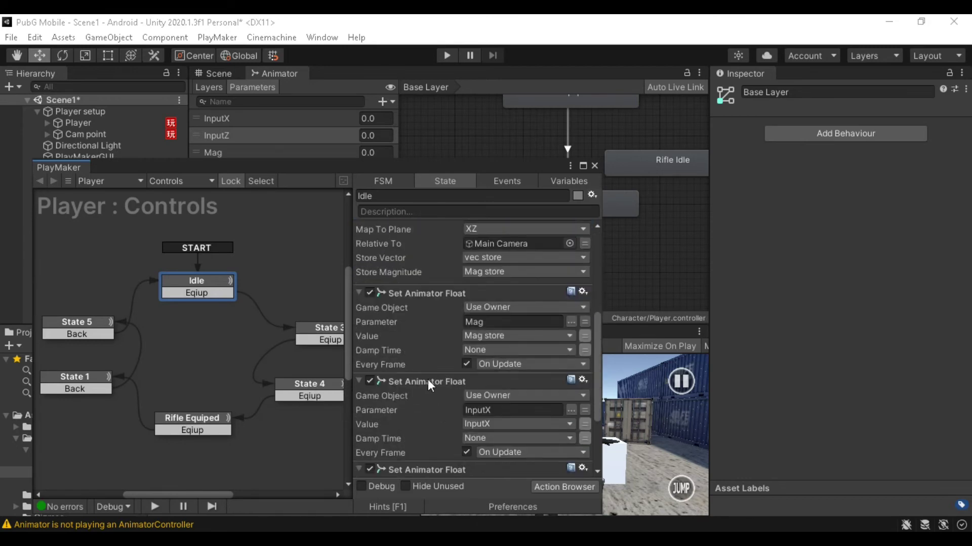
pyautogui.click(428, 381)
pyautogui.scroll(-2, 429, 399)
pyautogui.click(431, 425)
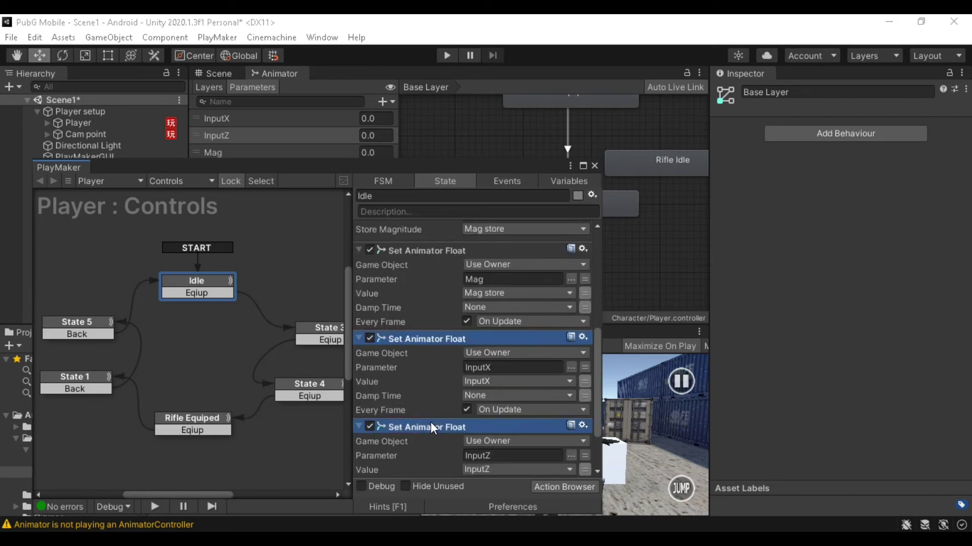
pyautogui.scroll(-3, 432, 425)
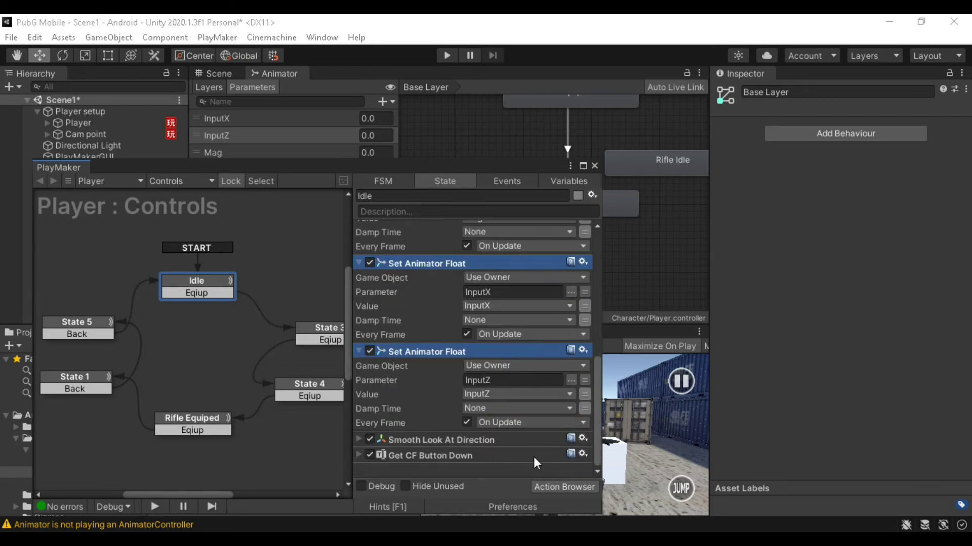
pyautogui.click(219, 423)
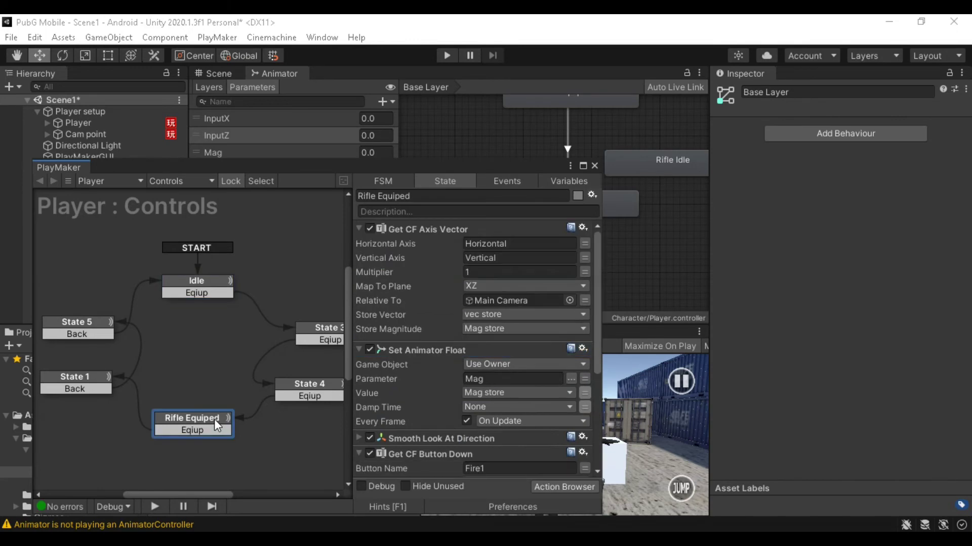
pyautogui.click(427, 232)
pyautogui.hotkey('ctrl', 'v')
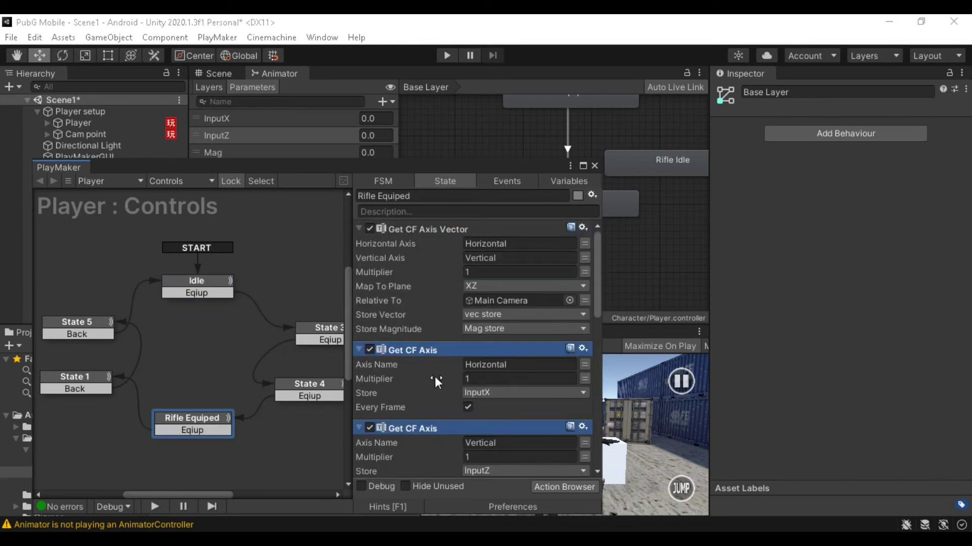
pyautogui.scroll(-5, 438, 381)
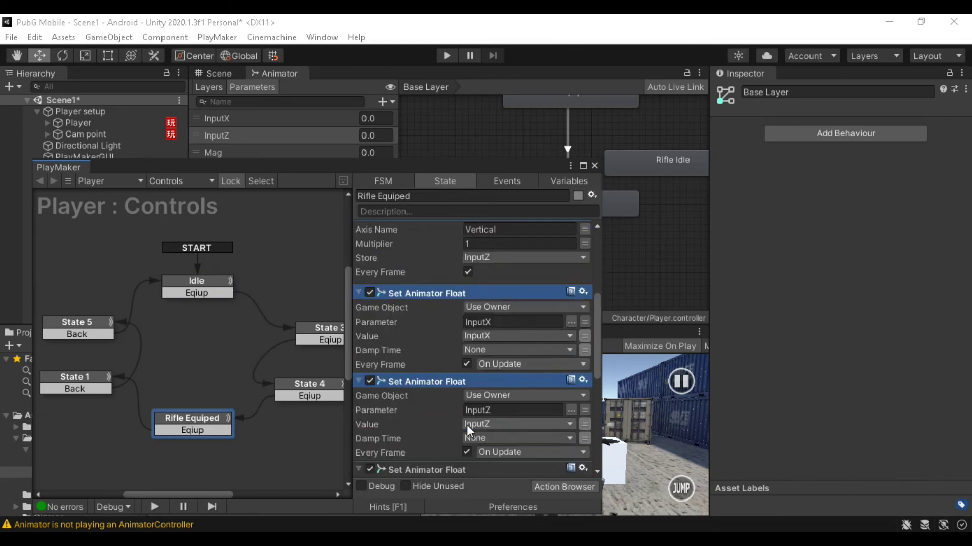
# Review the order and settings of the Rifle Equiped state's actions and close the PlayMaker editor
pyautogui.scroll(-3, 466, 425)
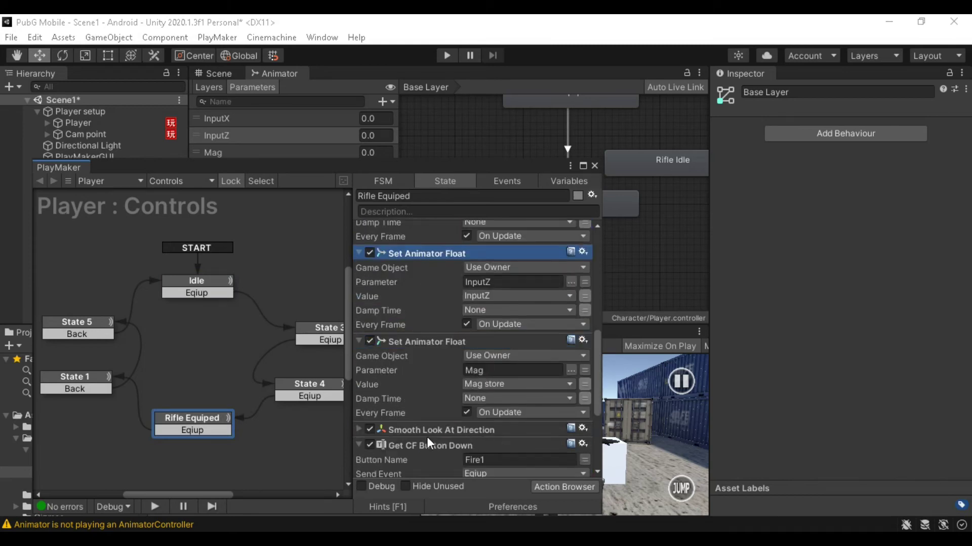
pyautogui.scroll(3, 427, 436)
pyautogui.scroll(-4, 426, 436)
pyautogui.scroll(9, 426, 436)
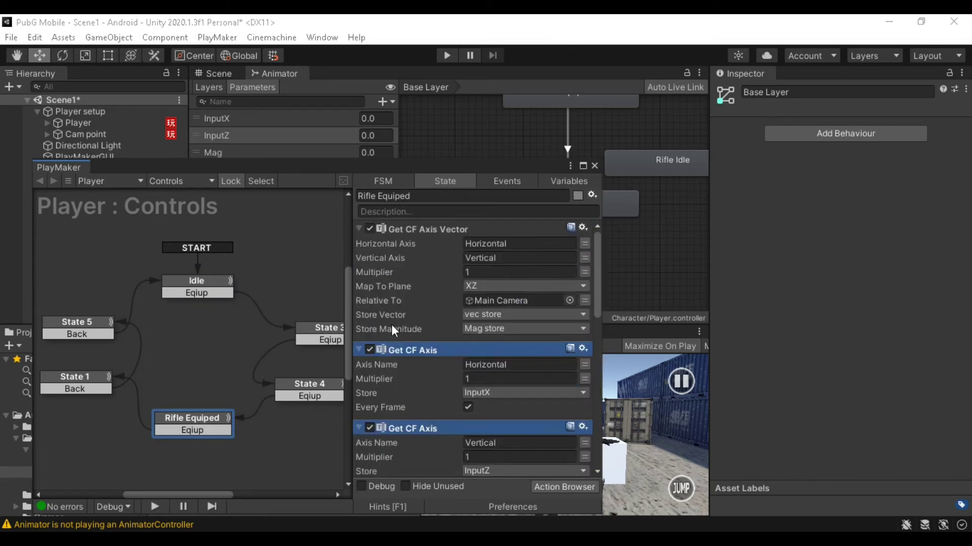
pyautogui.click(595, 166)
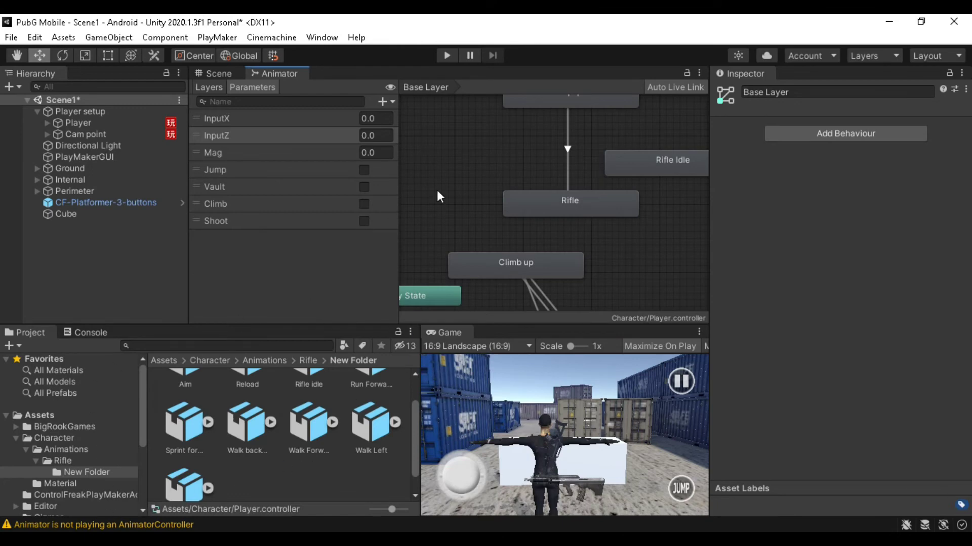
# Run the scene in Play mode, walk the character forward with the on-screen joystick and trigger the rifle equip control
pyautogui.click(452, 57)
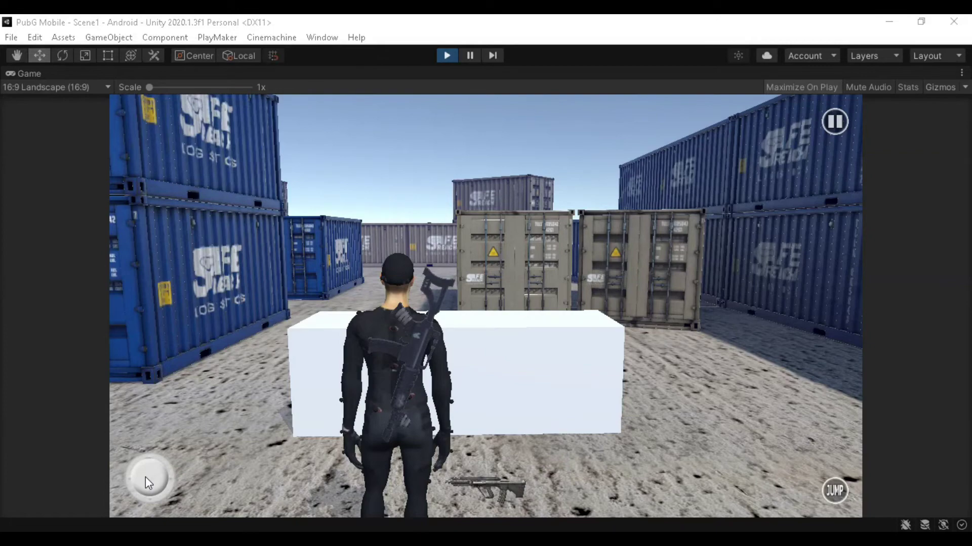
pyautogui.moveTo(144, 477)
pyautogui.mouseDown()
pyautogui.moveTo(113, 429)
pyautogui.moveTo(132, 354)
pyautogui.mouseUp()
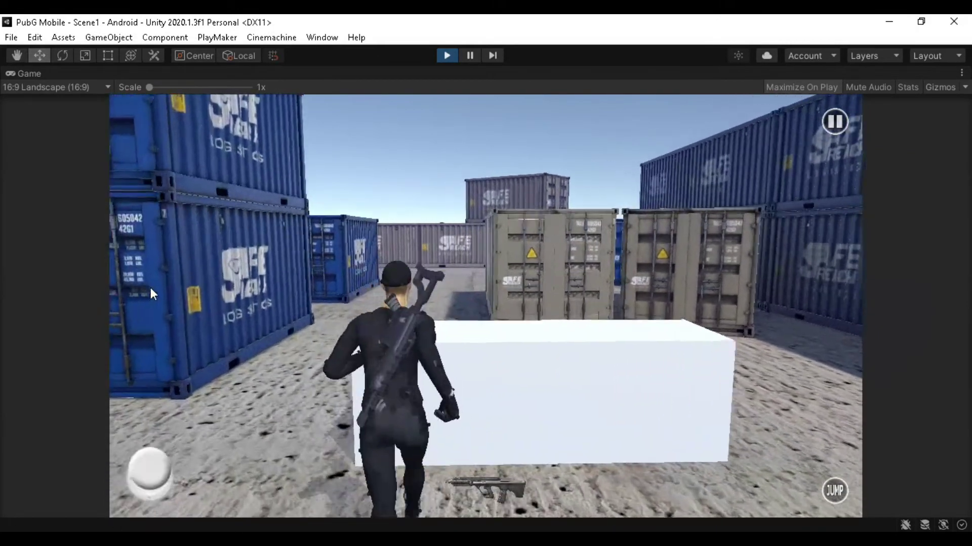
pyautogui.click(514, 483)
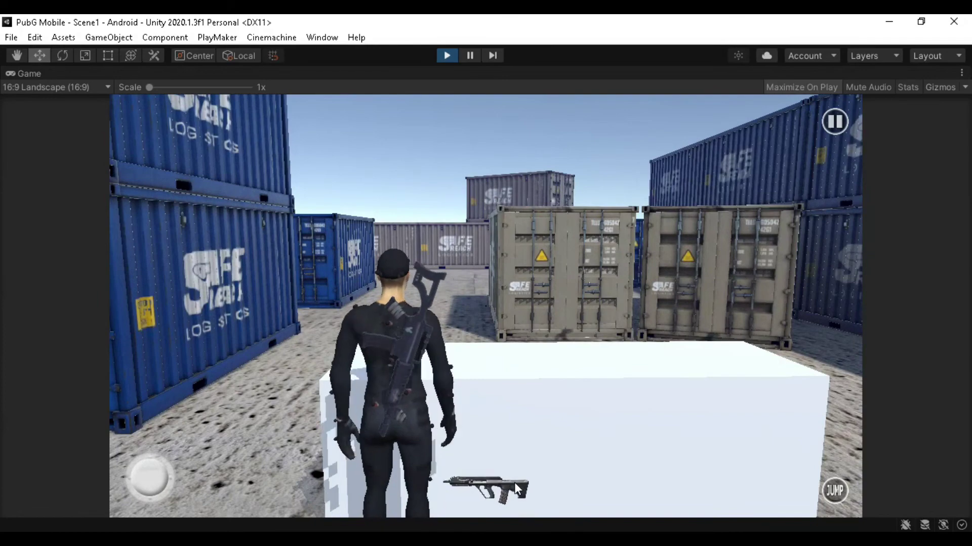